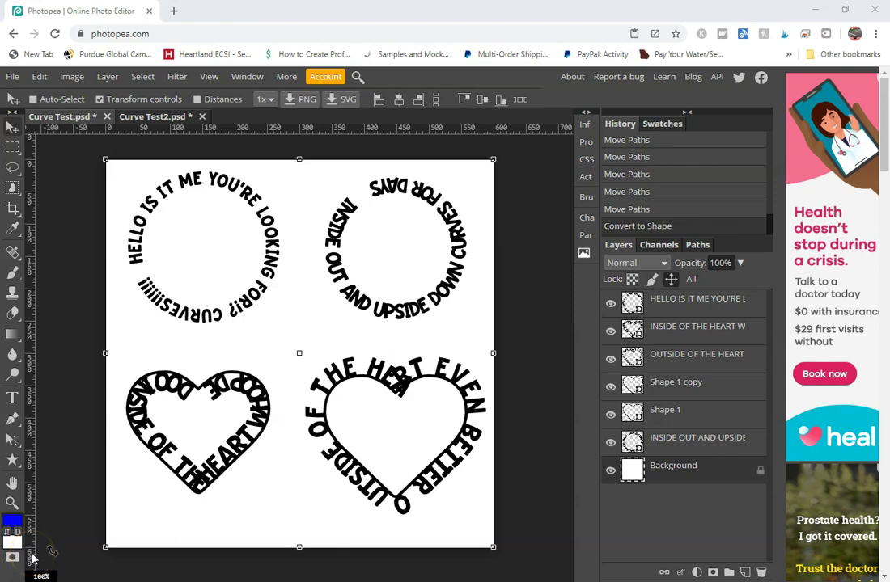
# - Close Curve Test2.psd with Ctrl+Alt+W so the Curve Test.psd circle and heart text sample remains
pyautogui.hotkey('ctrl', 'alt', 'w')
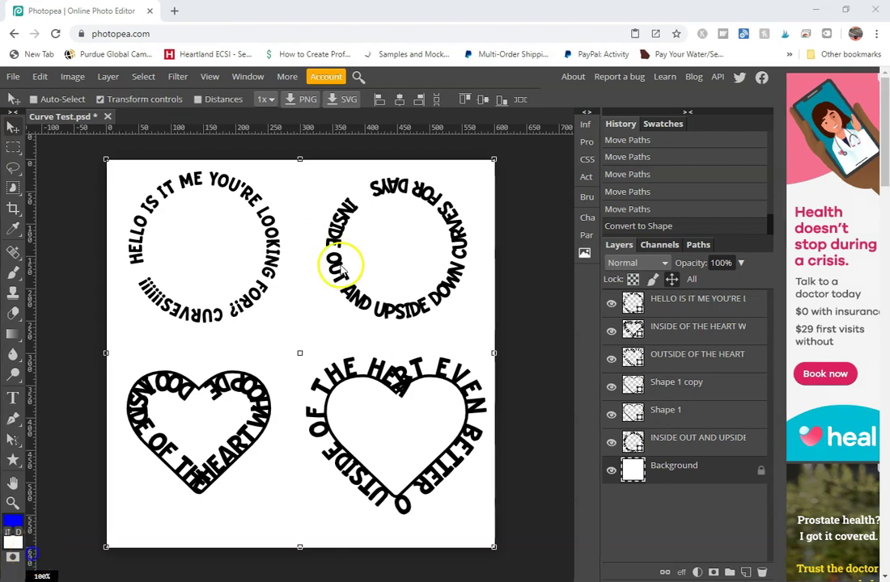
pyautogui.click(238, 249)
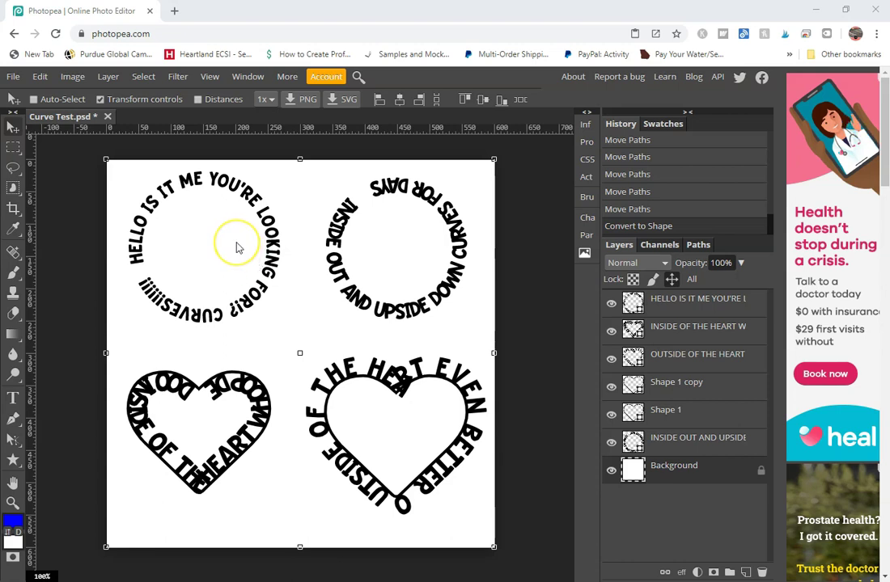
pyautogui.moveTo(146, 212); pyautogui.dragTo(140, 267)
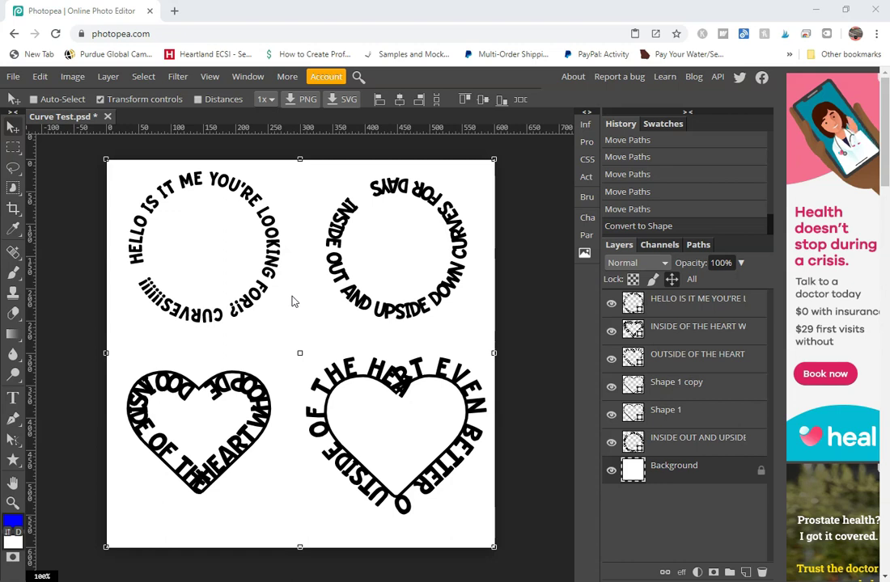
# - Create a new project named Curve Test2 with width and height both 800 px
pyautogui.click(17, 76)
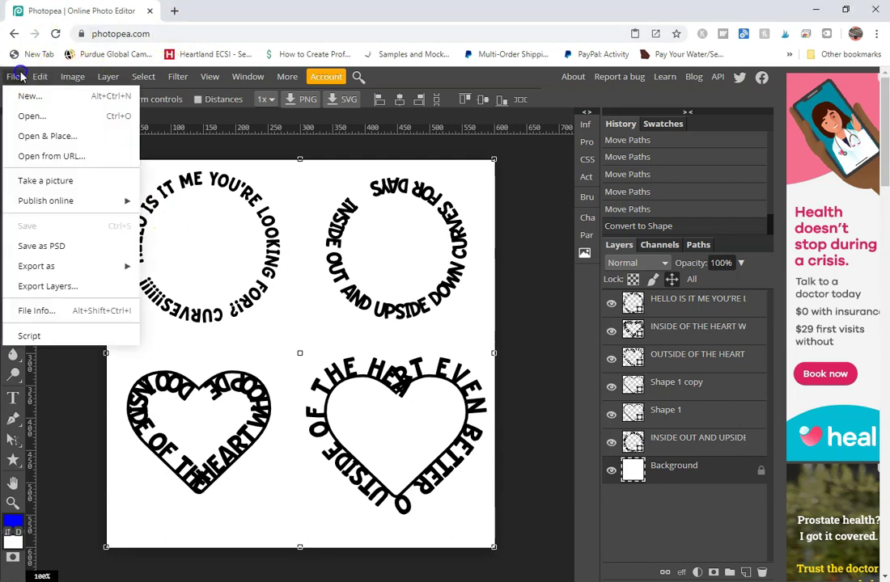
pyautogui.click(69, 95)
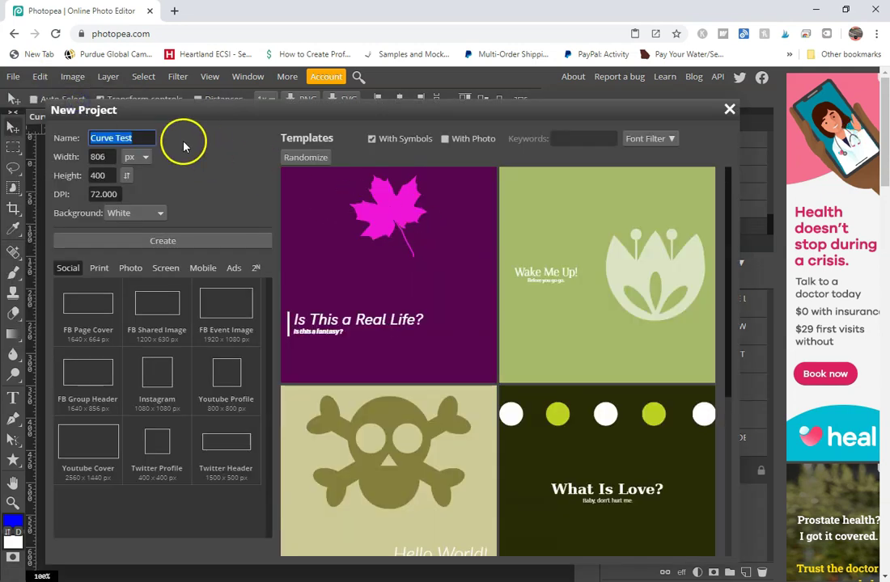
pyautogui.click(155, 139)
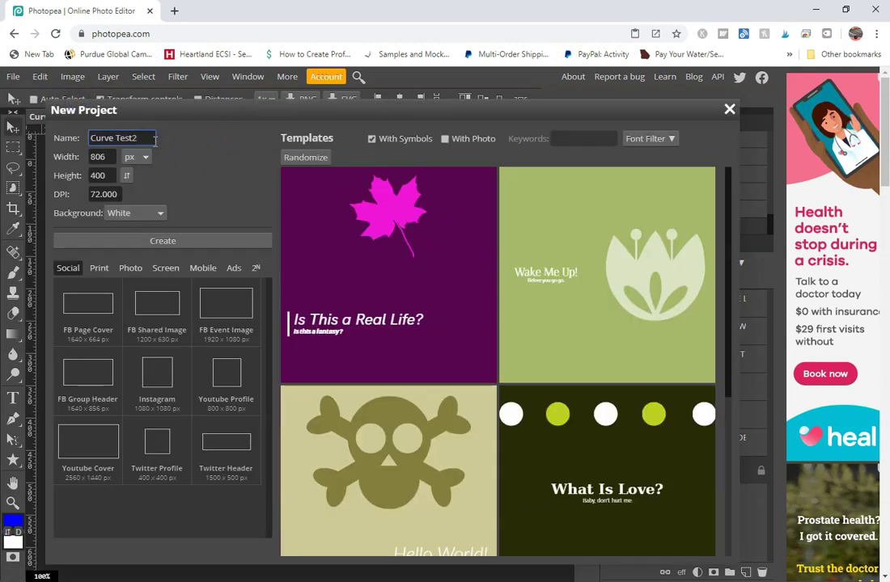
pyautogui.doubleClick(107, 157)
pyautogui.press('Tab')
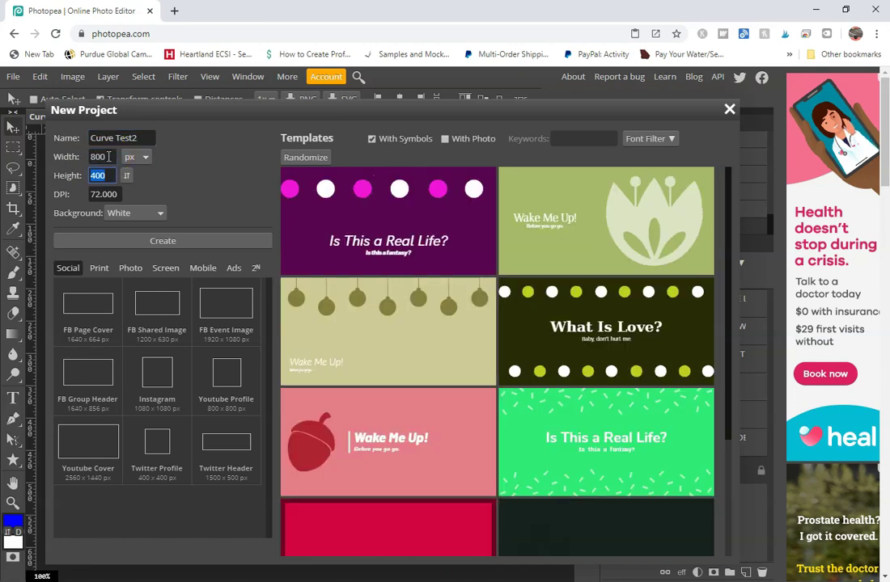
pyautogui.write('800')
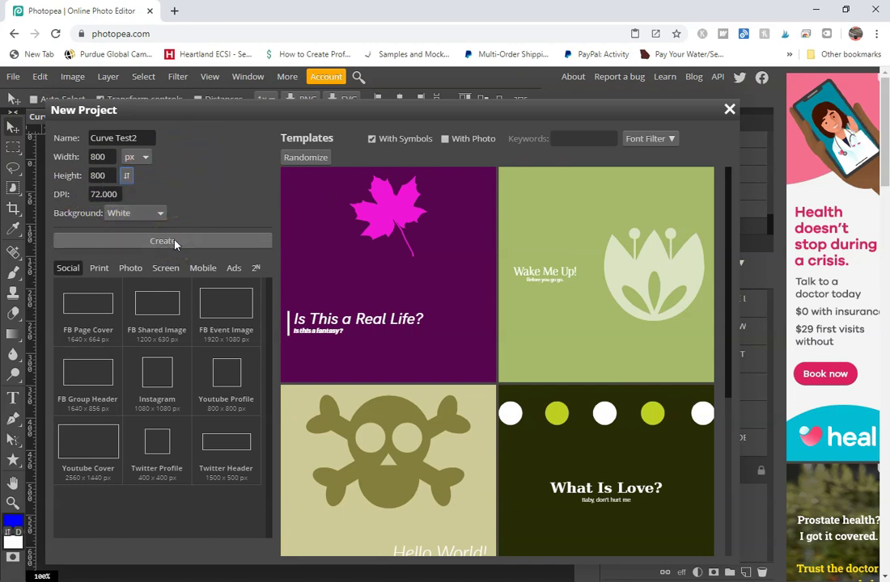
pyautogui.click(174, 242)
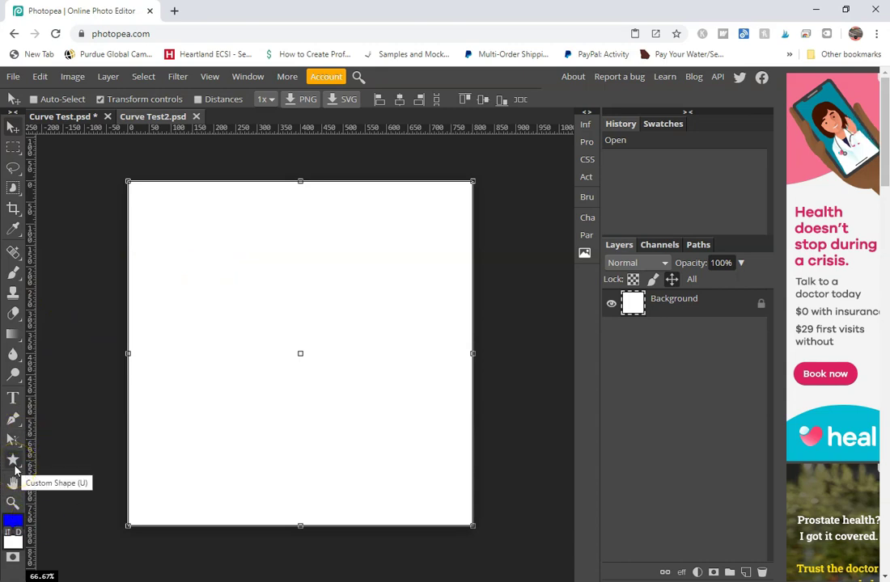
# - Draw a large circle in the canvas centre with the Ellipse tool
pyautogui.click(14, 461)
pyautogui.rightClick(14, 461)
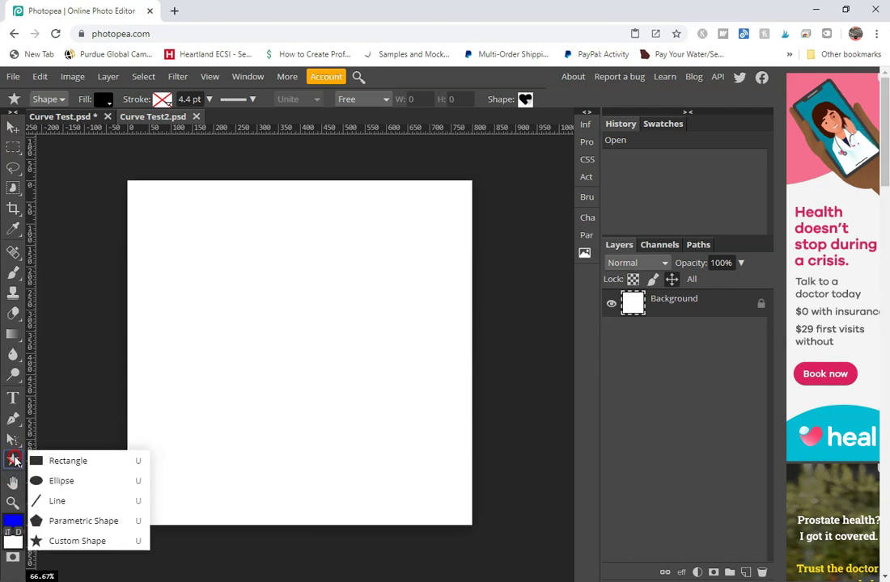
pyautogui.click(65, 480)
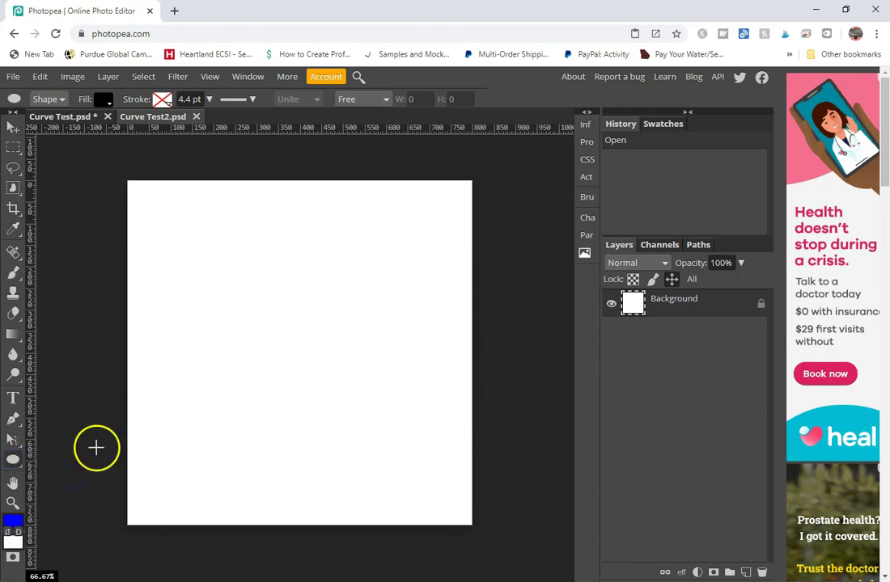
pyautogui.moveTo(197, 265); pyautogui.dragTo(417, 465)
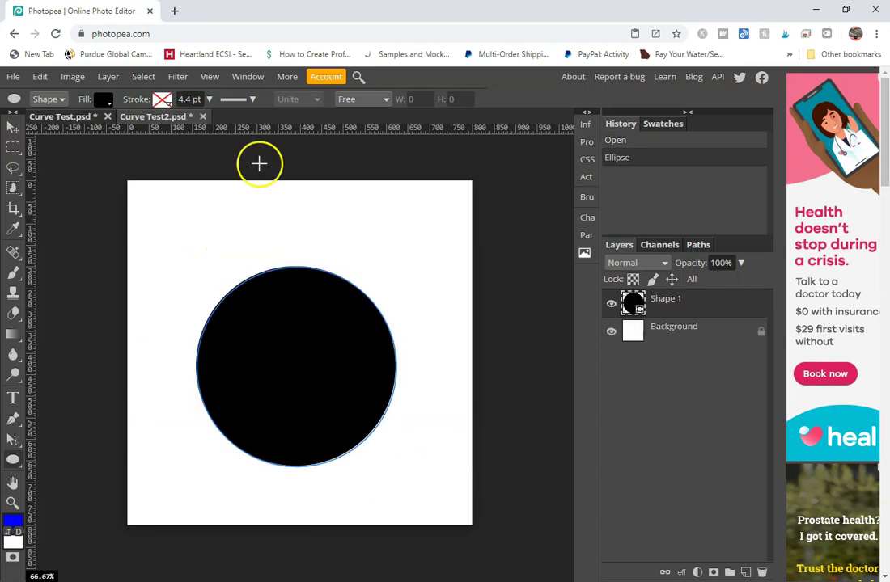
# - Give the circle no fill and a solid black 5 pt stroke
pyautogui.click(103, 99)
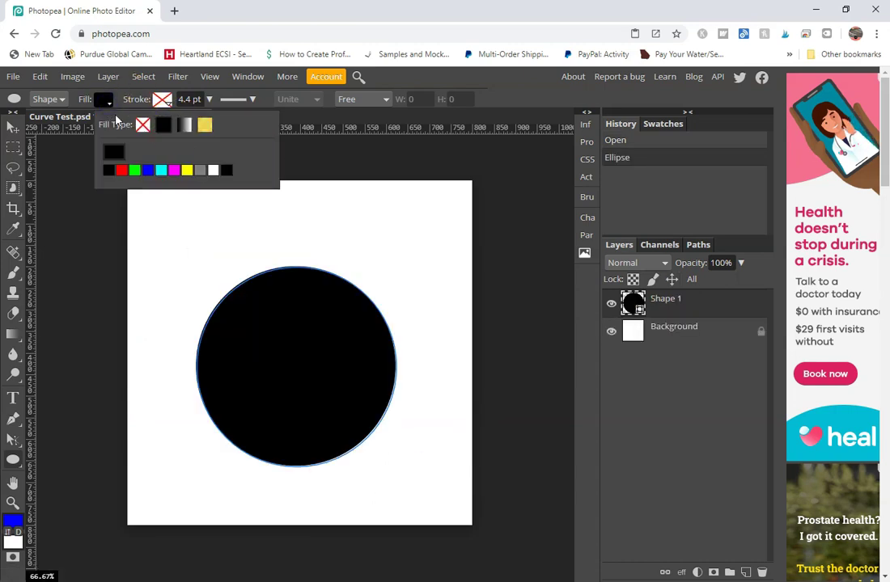
pyautogui.click(142, 126)
pyautogui.click(162, 99)
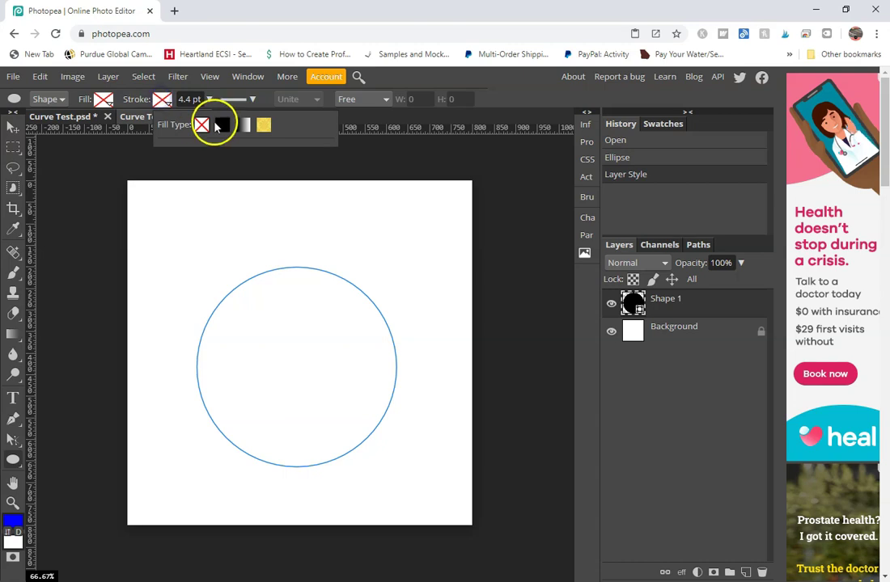
pyautogui.click(221, 124)
pyautogui.click(201, 99)
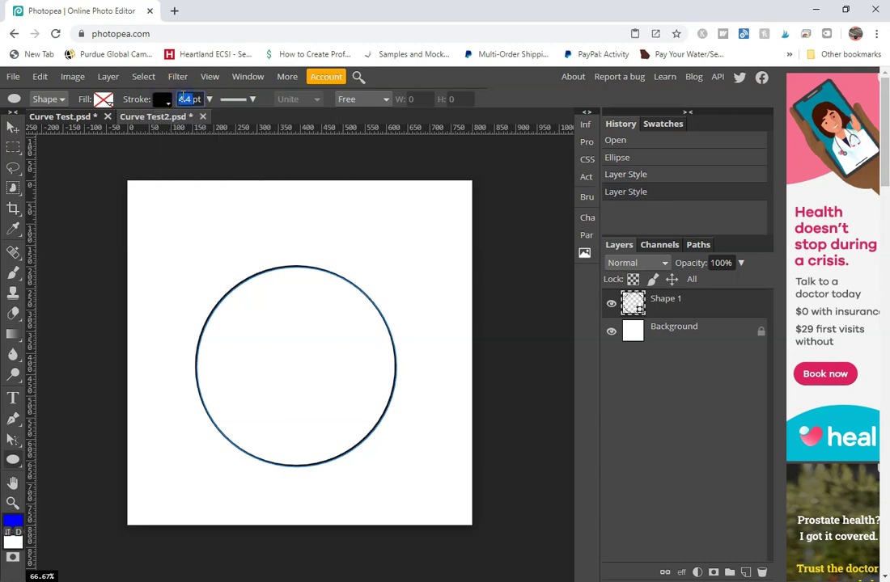
pyautogui.write('5pt')
pyautogui.press('Return')
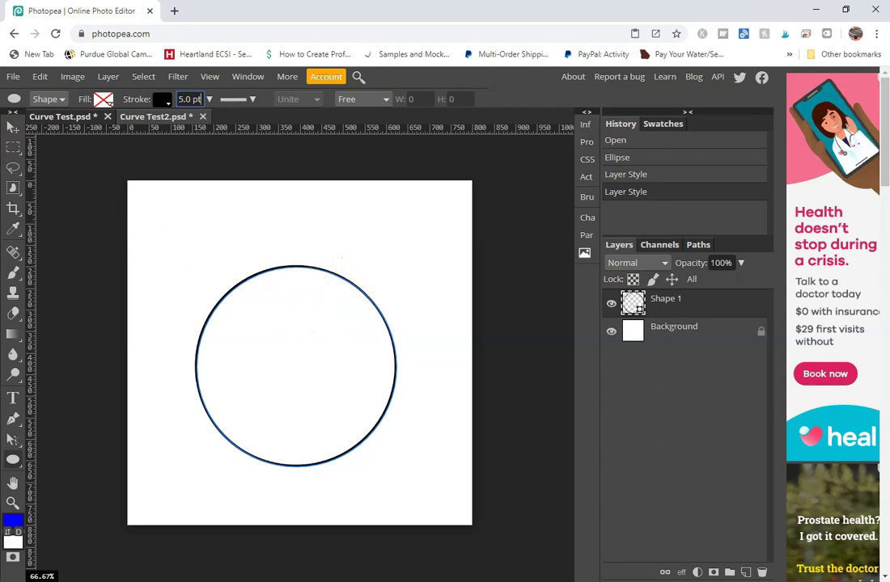
# - Nudge the outlined circle slightly upward on the canvas with the Move tool
pyautogui.click(13, 128)
pyautogui.moveTo(330, 334)
pyautogui.mouseDown()
pyautogui.moveTo(311, 322)
pyautogui.moveTo(333, 322)
pyautogui.moveTo(324, 326)
pyautogui.mouseUp()
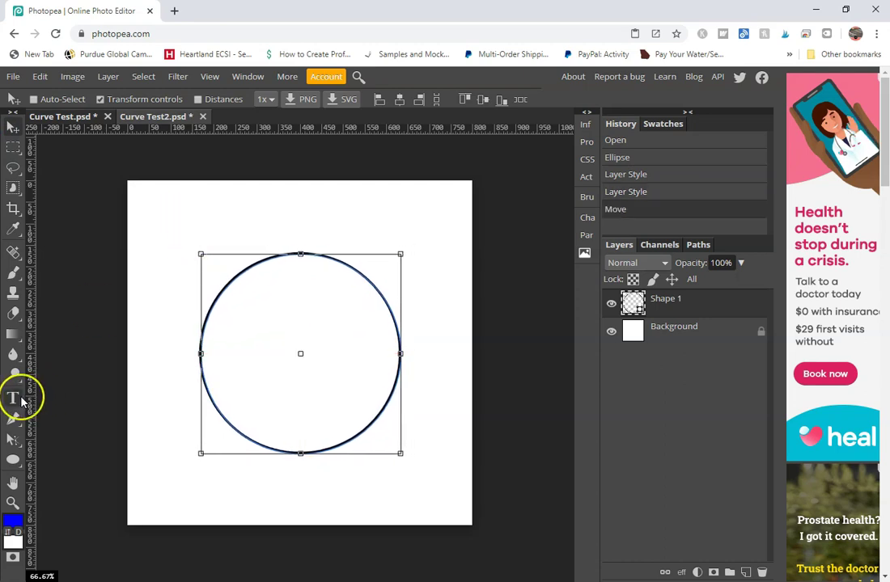
pyautogui.click(13, 398)
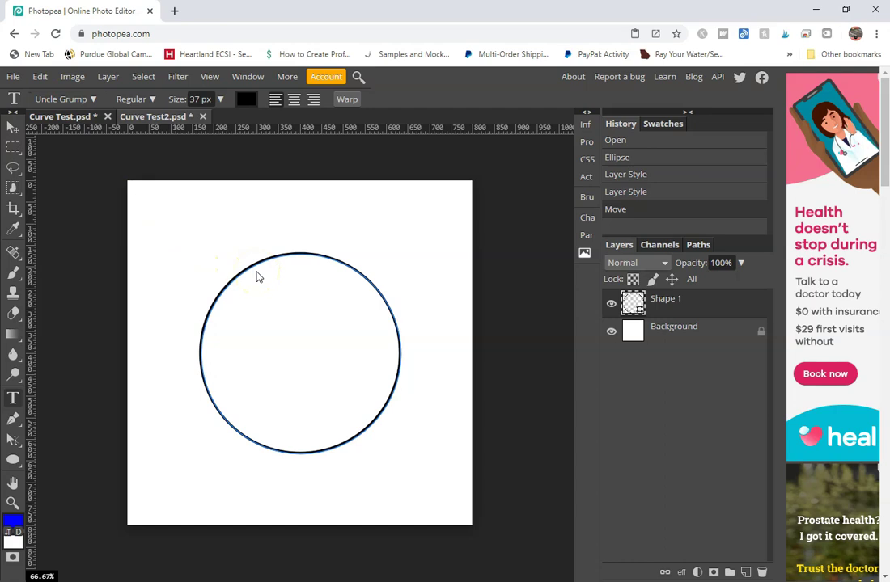
# - Type 'HELLO I AM TEXT ON A C' along the circle's top edge, adjusting the start point
pyautogui.hotkey('ctrl', '+')
pyautogui.hotkey('ctrl', '+')
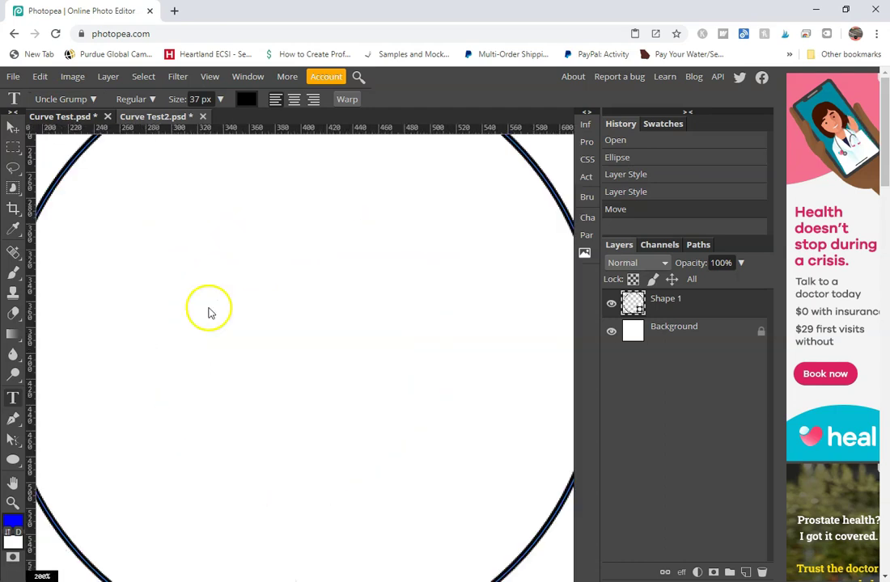
pyautogui.click(13, 483)
pyautogui.moveTo(187, 168); pyautogui.dragTo(167, 356)
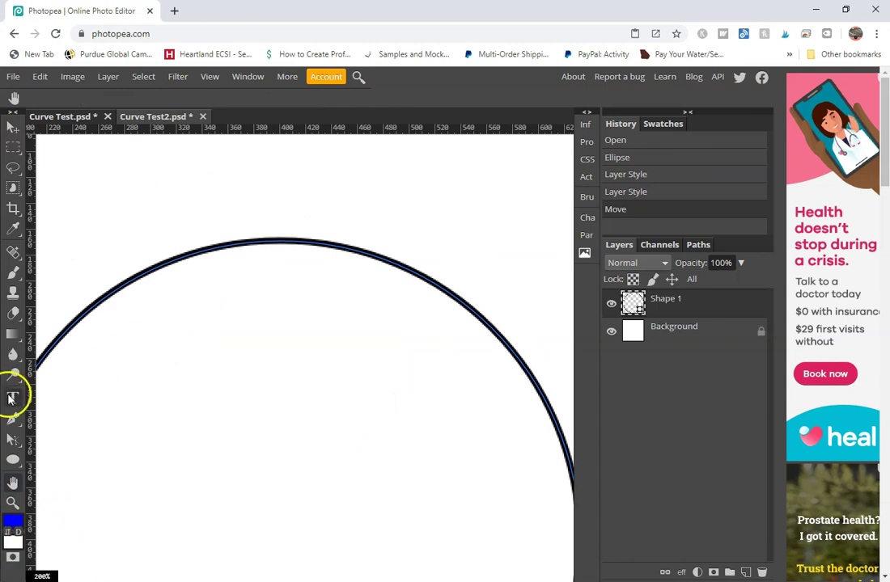
pyautogui.click(13, 398)
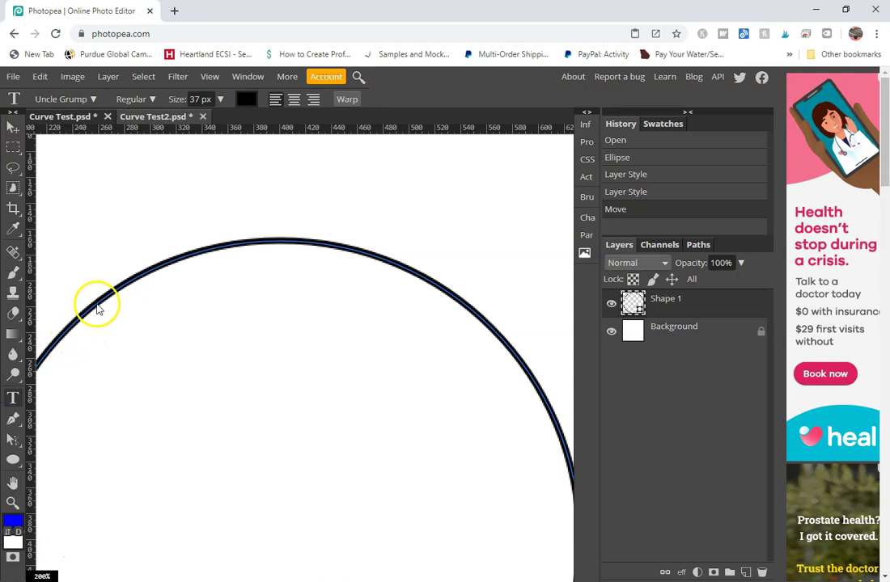
pyautogui.click(95, 308)
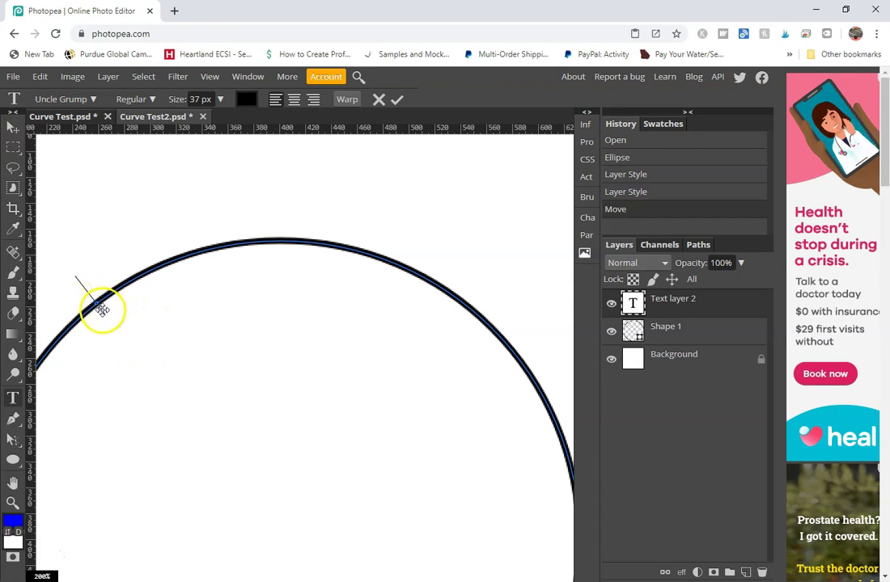
pyautogui.moveTo(118, 320); pyautogui.dragTo(93, 279)
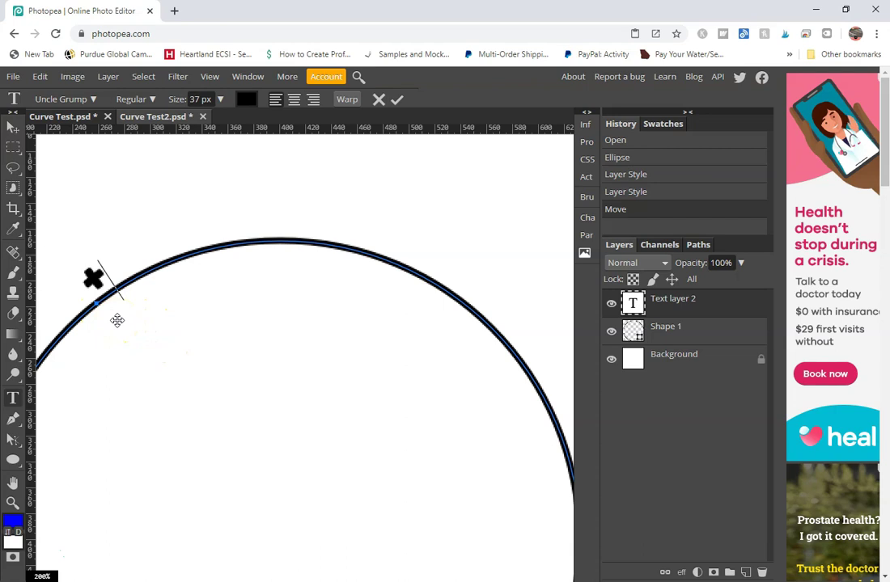
pyautogui.press('BackSpace')
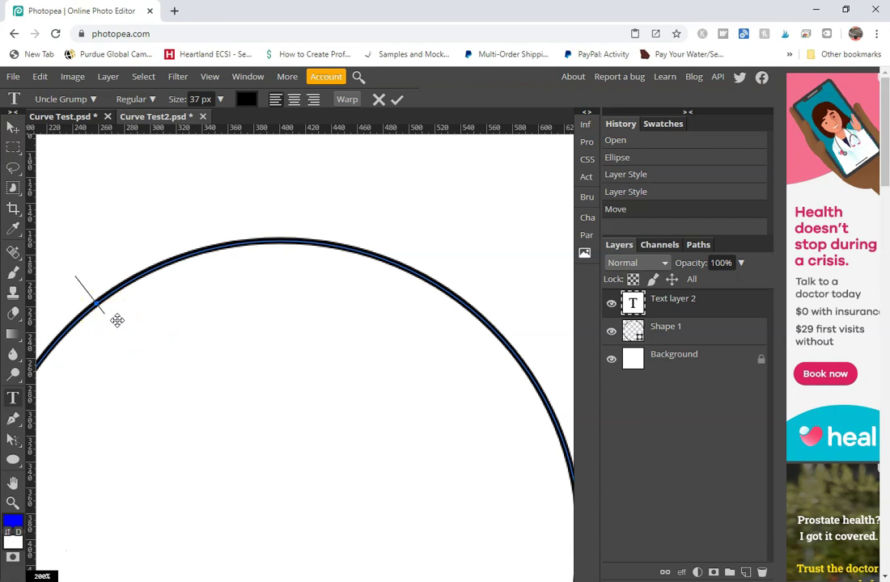
pyautogui.write('HE')
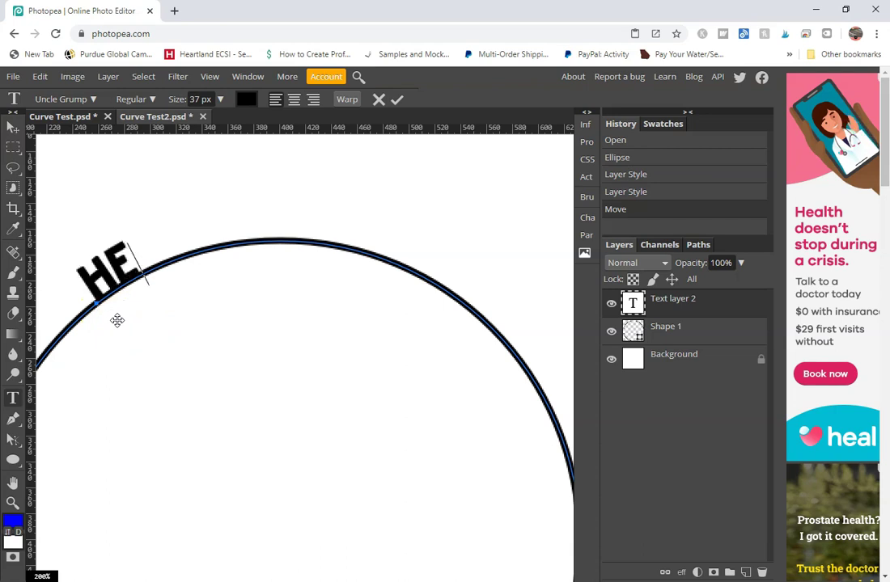
pyautogui.write('LLO I AM ')
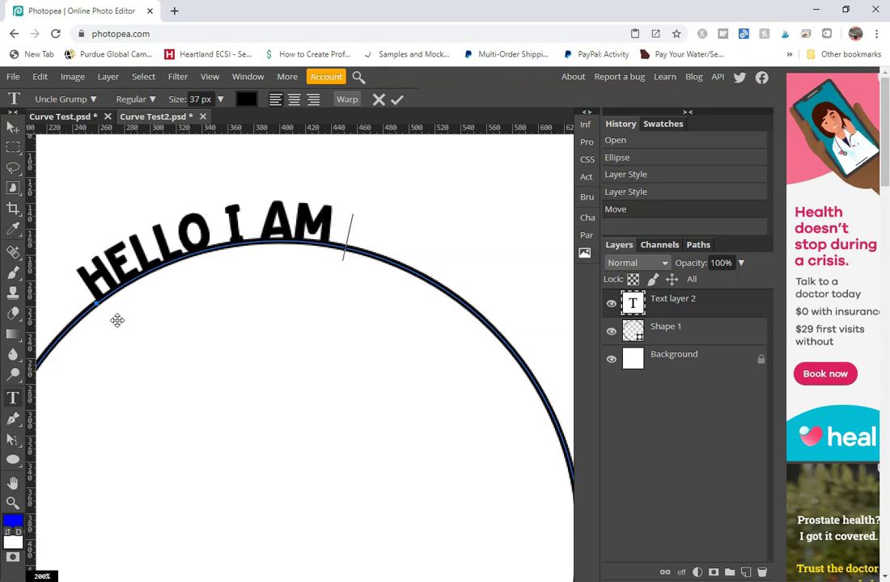
pyautogui.write('TEXT ON A C')
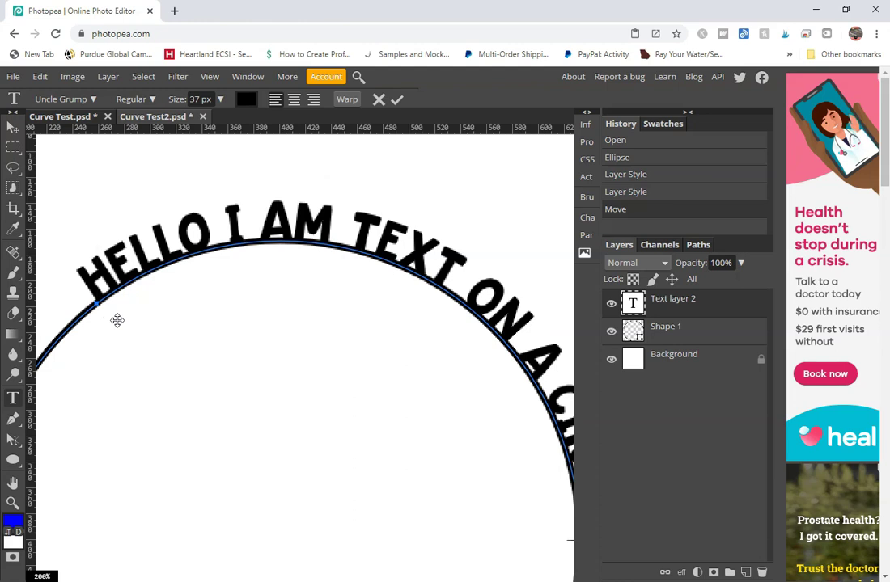
# - Commit the circle text, apply a free transform, and reopen the text to keep typing
pyautogui.click(13, 126)
pyautogui.click(156, 186)
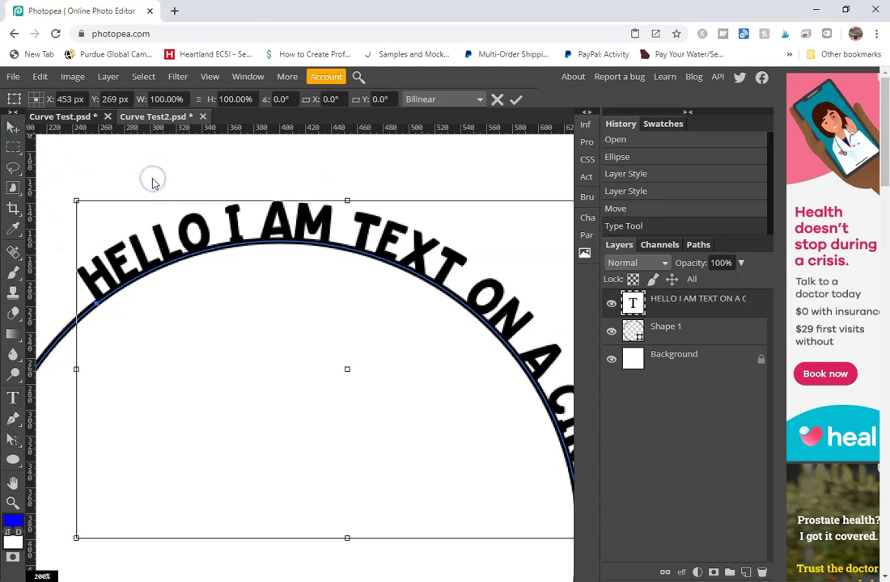
pyautogui.scroll(-2, 154, 184)
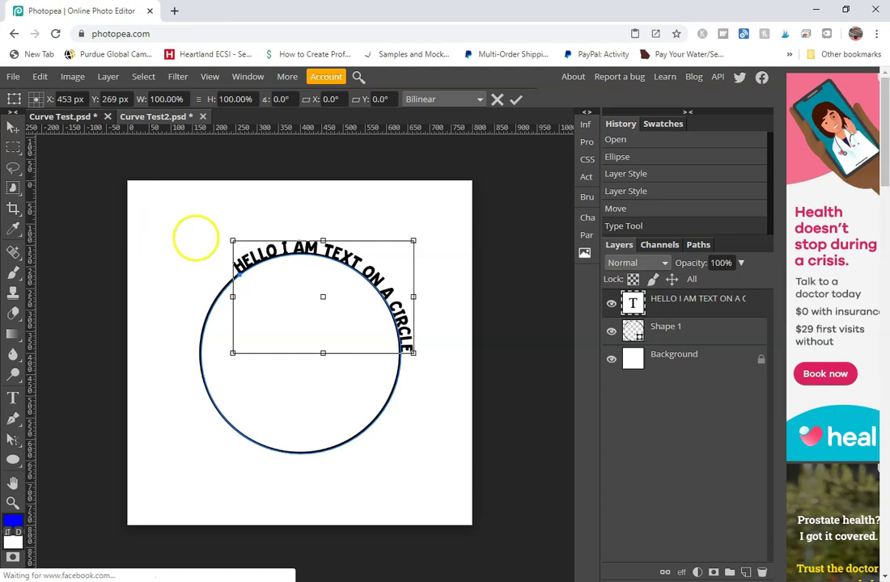
pyautogui.click(13, 398)
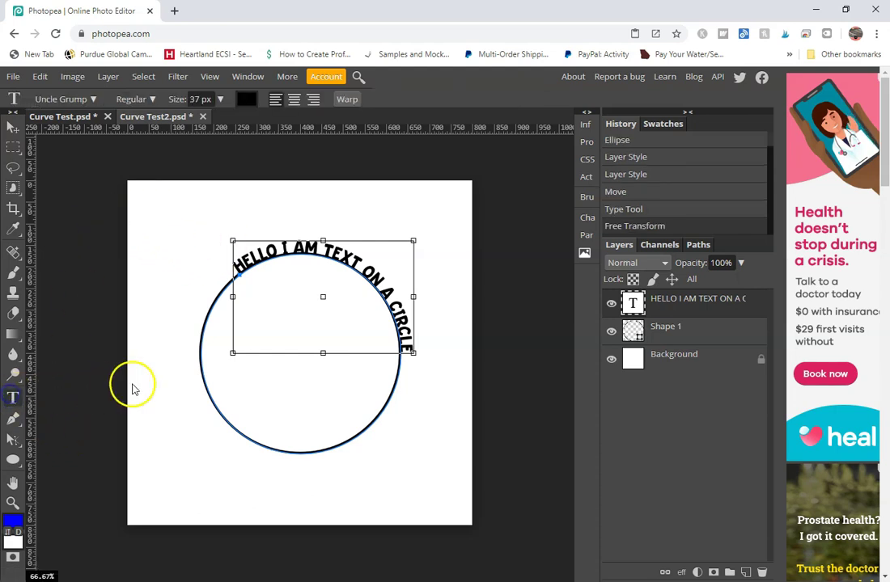
pyautogui.click(420, 375)
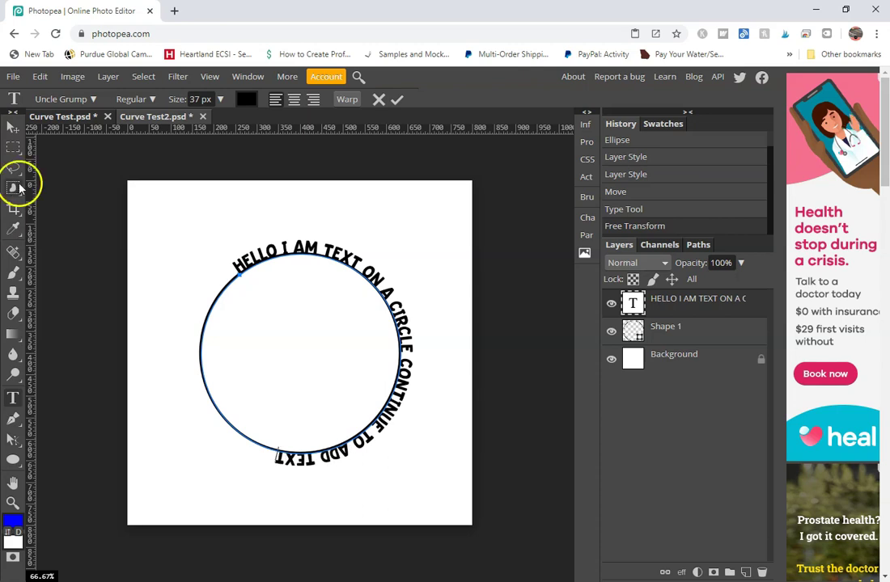
# - Move the curved text and the Shape 1 circle apart on the canvas
pyautogui.click(13, 127)
pyautogui.moveTo(339, 267); pyautogui.dragTo(430, 237)
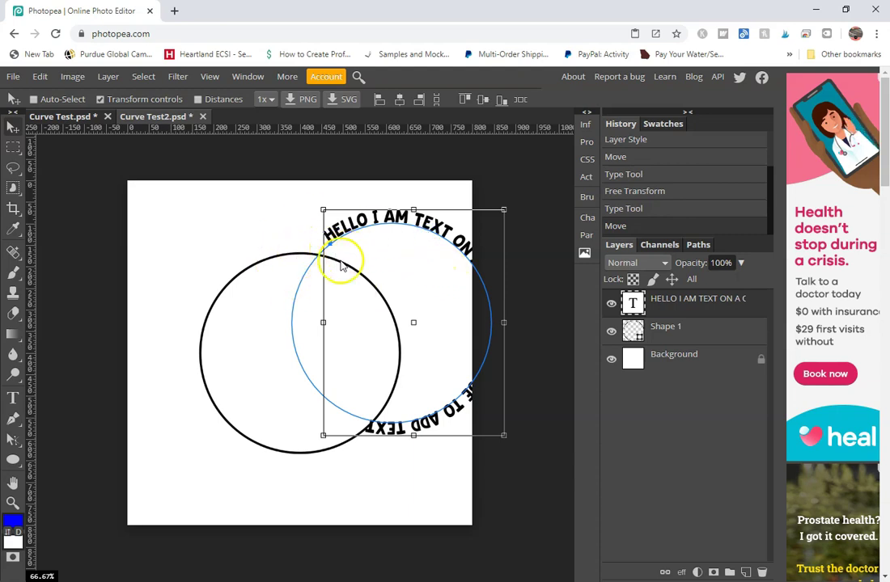
pyautogui.click(681, 327)
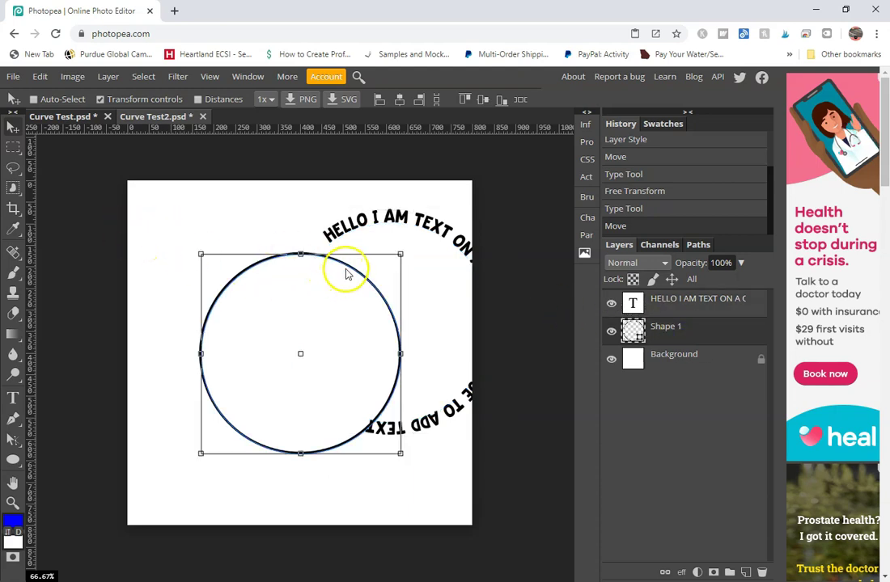
pyautogui.moveTo(346, 272); pyautogui.dragTo(95, 233)
pyautogui.click(699, 310)
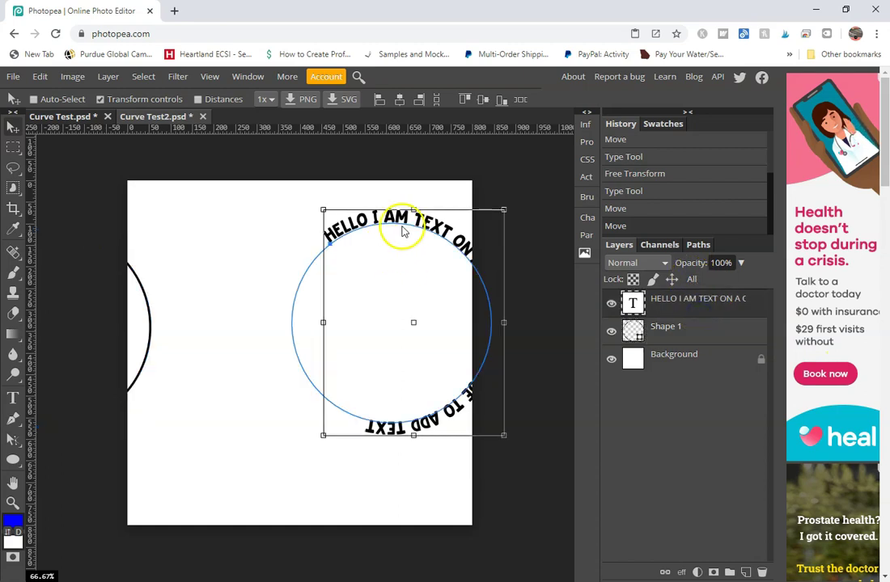
pyautogui.moveTo(407, 231); pyautogui.dragTo(318, 249)
pyautogui.click(273, 277)
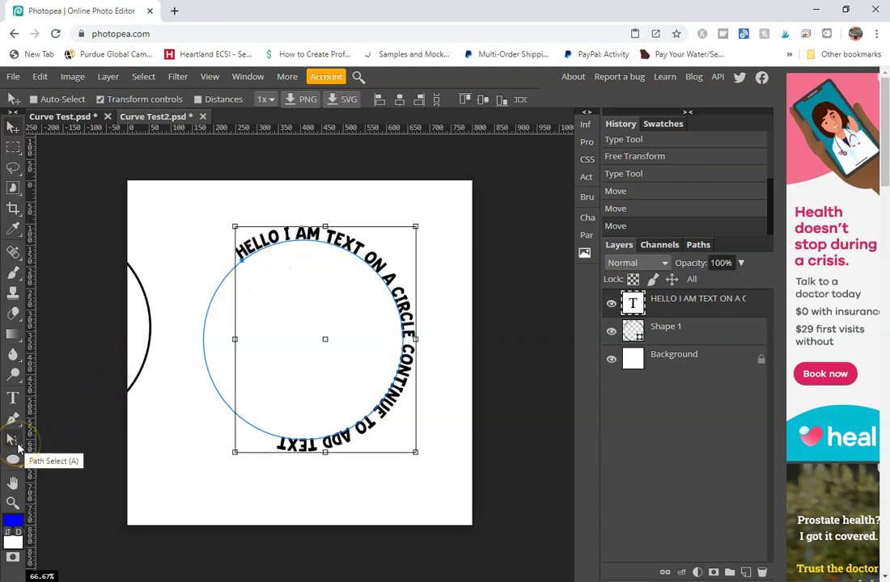
# - Drag the text's start point across the path to flip the circle text's direction
pyautogui.click(14, 440)
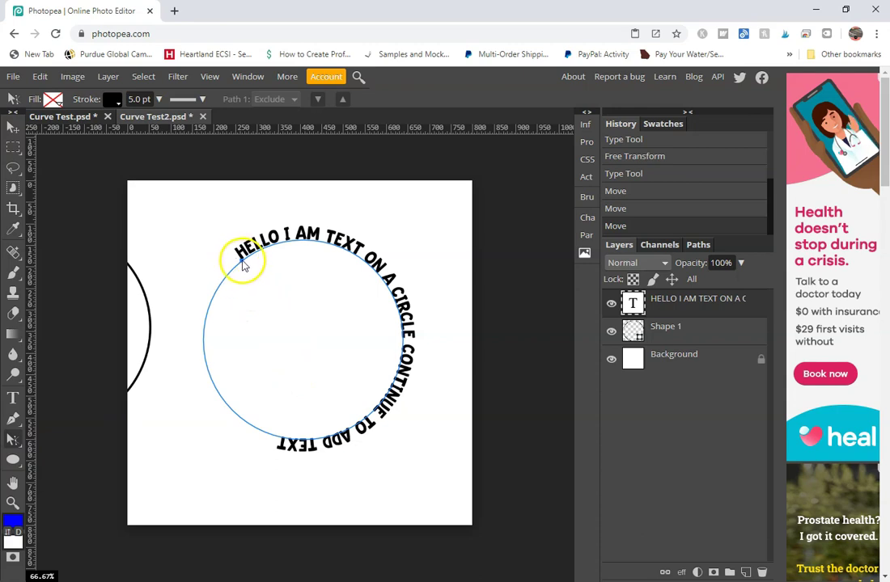
pyautogui.moveTo(241, 264); pyautogui.dragTo(228, 367)
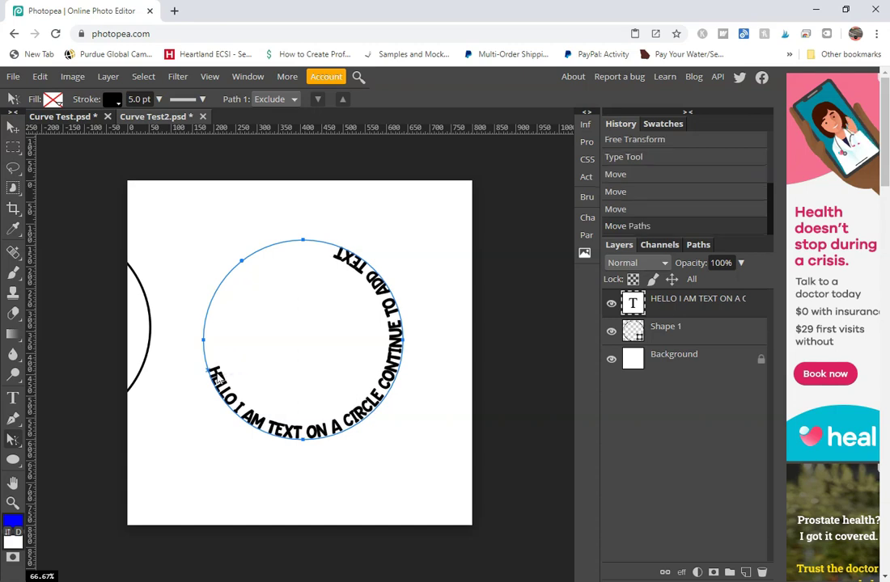
pyautogui.hotkey('ctrl', '+')
pyautogui.hotkey('ctrl', '+')
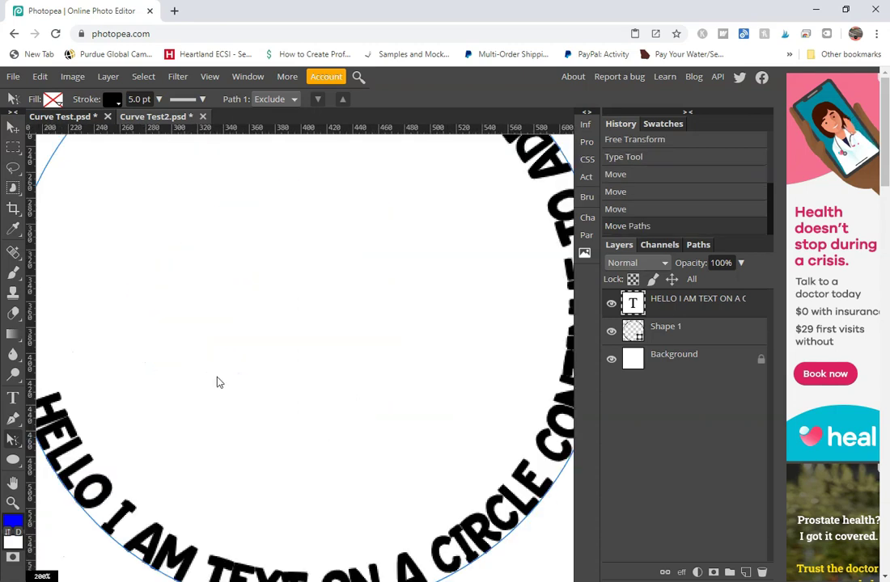
# - Zoom and pan around the circle to inspect the HELLO start and the arc's top
pyautogui.click(13, 483)
pyautogui.moveTo(115, 405); pyautogui.dragTo(235, 389)
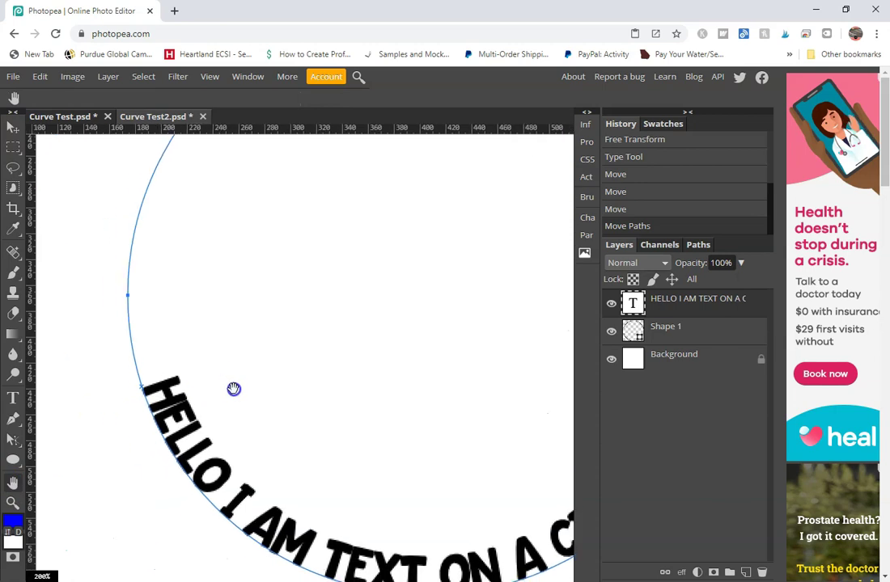
pyautogui.hotkey('ctrl', '+')
pyautogui.hotkey('ctrl', '+')
pyautogui.moveTo(108, 407); pyautogui.dragTo(255, 371)
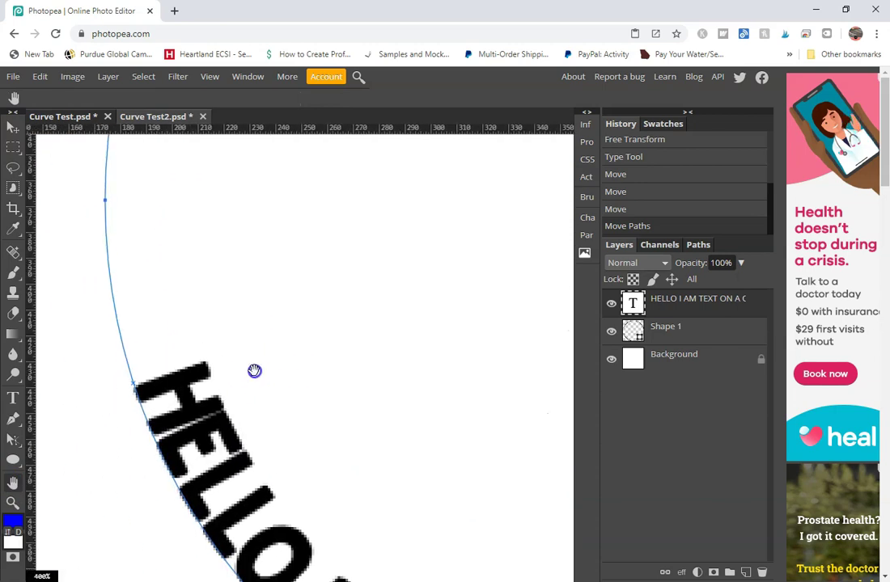
pyautogui.moveTo(348, 231); pyautogui.dragTo(316, 469)
pyautogui.moveTo(328, 255); pyautogui.dragTo(332, 423)
pyautogui.moveTo(310, 214); pyautogui.dragTo(304, 384)
pyautogui.moveTo(291, 266); pyautogui.dragTo(304, 381)
pyautogui.moveTo(348, 302)
pyautogui.mouseDown()
pyautogui.moveTo(303, 377)
pyautogui.moveTo(213, 350)
pyautogui.moveTo(340, 333)
pyautogui.moveTo(385, 290)
pyautogui.mouseUp()
pyautogui.scroll(-5, 180, 304)
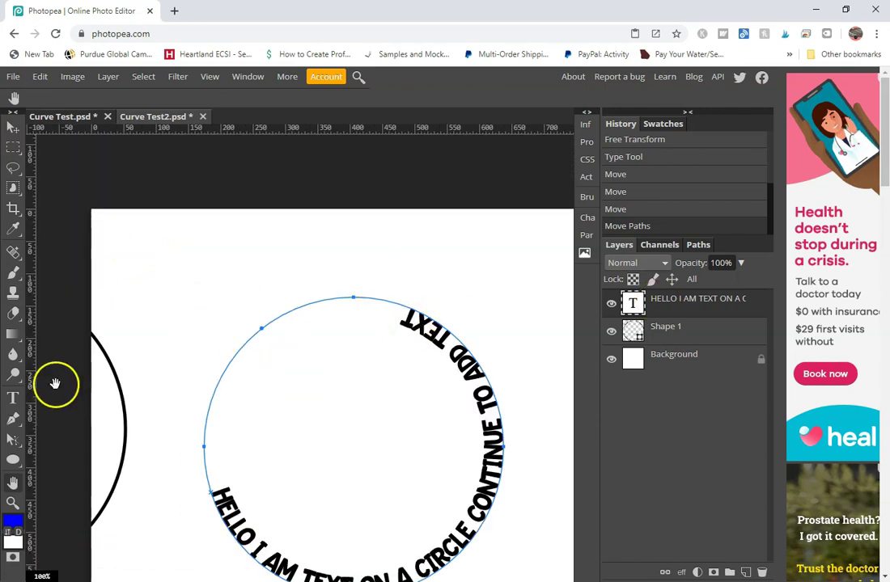
# - Continue the circle text with 'IF I KEEP GOI' and adjust its start and end points
pyautogui.click(10, 397)
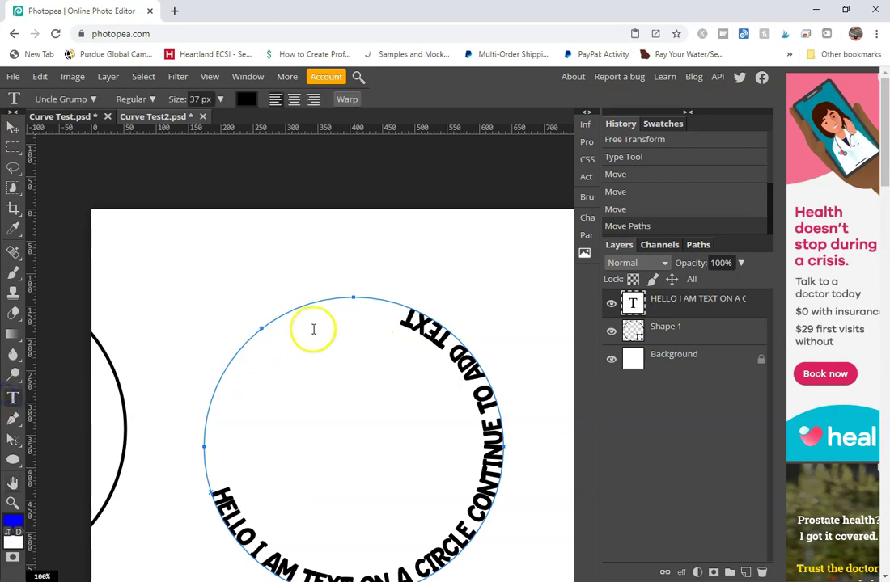
pyautogui.write('IF I KEEP GOI')
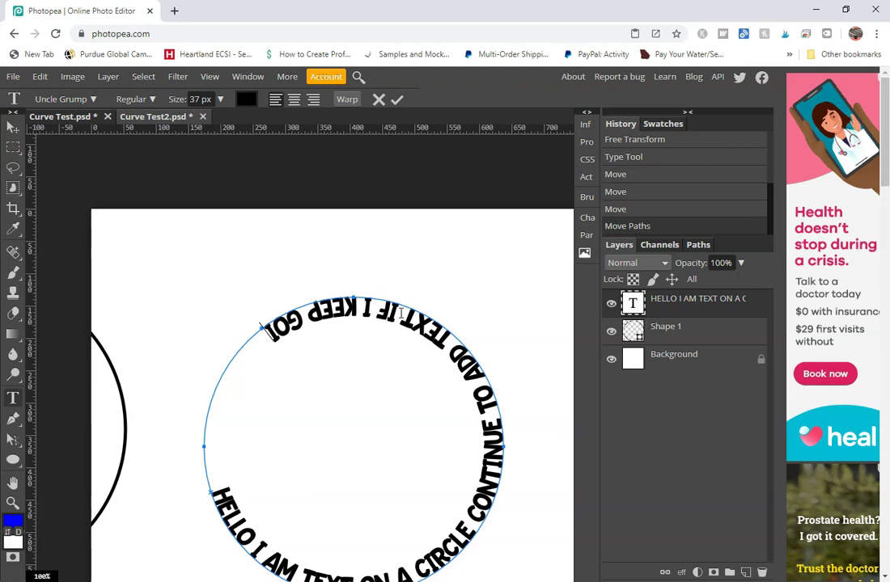
pyautogui.press('BackSpace')
pyautogui.press('BackSpace')
pyautogui.press('BackSpace')
pyautogui.press('BackSpace')
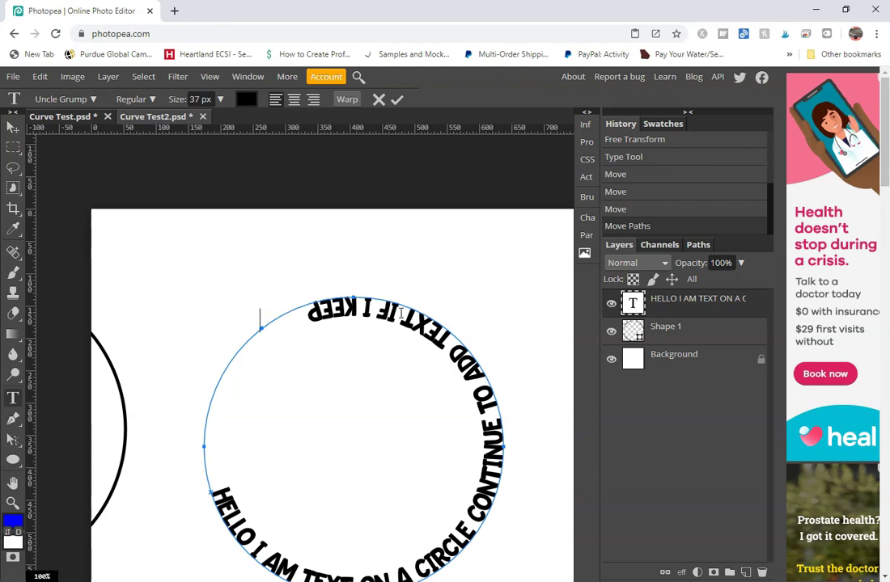
pyautogui.write('GOI')
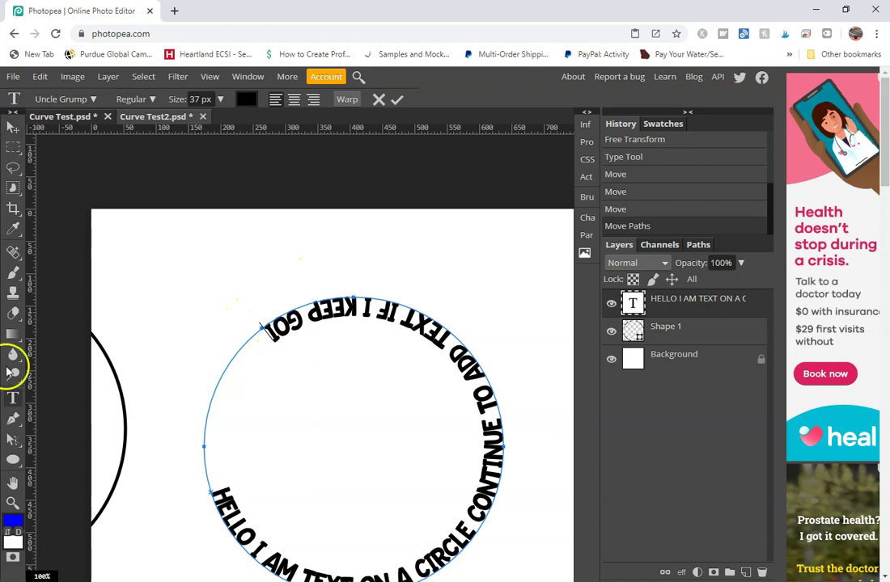
pyautogui.click(13, 439)
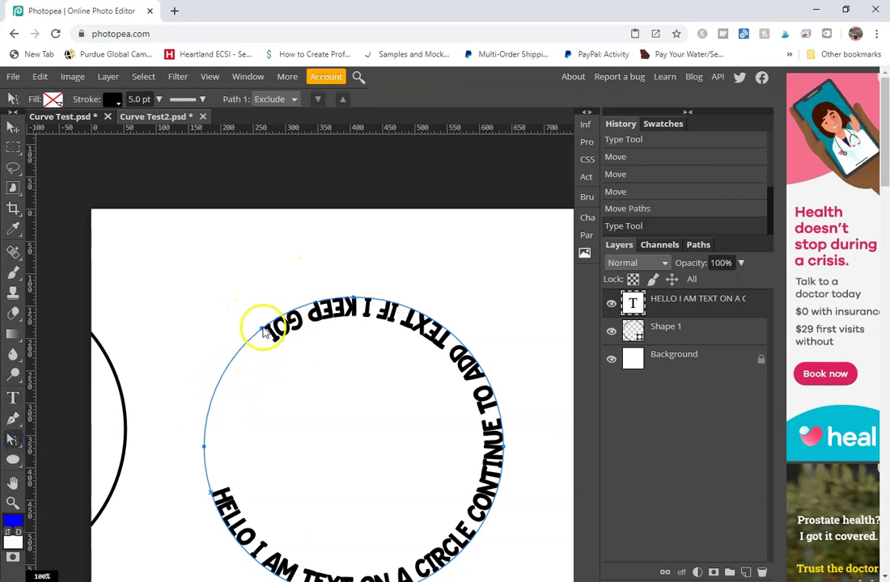
pyautogui.moveTo(261, 332)
pyautogui.mouseDown()
pyautogui.moveTo(254, 332)
pyautogui.moveTo(260, 340)
pyautogui.mouseUp()
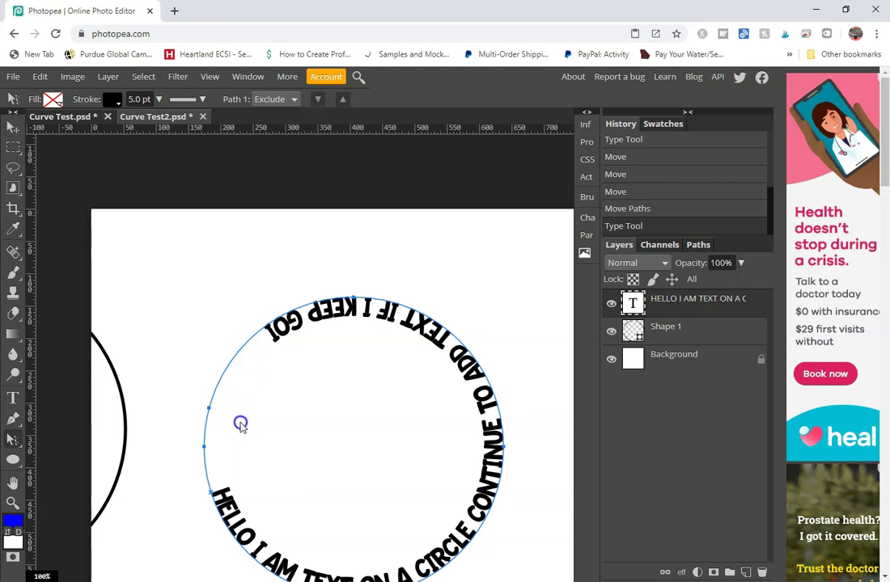
pyautogui.moveTo(240, 438); pyautogui.dragTo(239, 434)
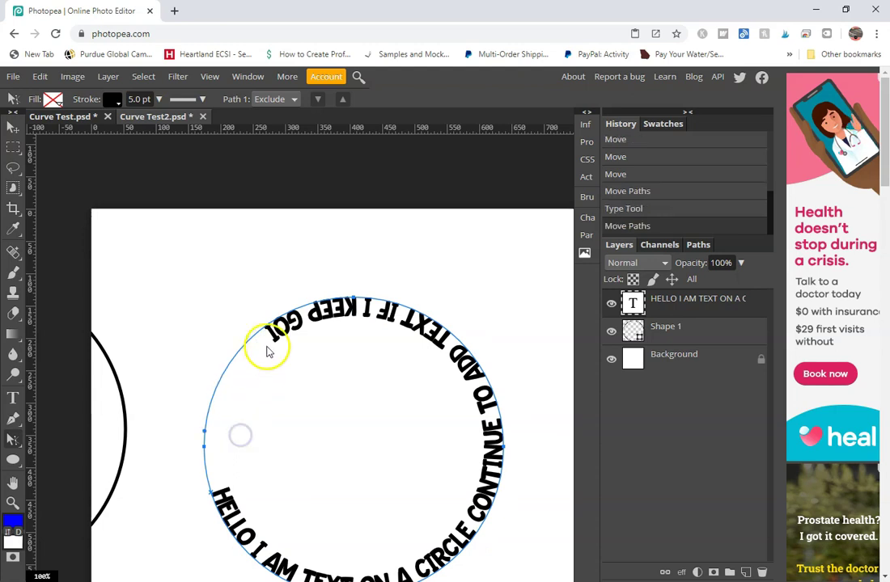
# - Extend the text to 'IF I KEEP GOING CAN G' and slide its start to the circle's left
pyautogui.click(14, 398)
pyautogui.click(264, 338)
pyautogui.write('G')
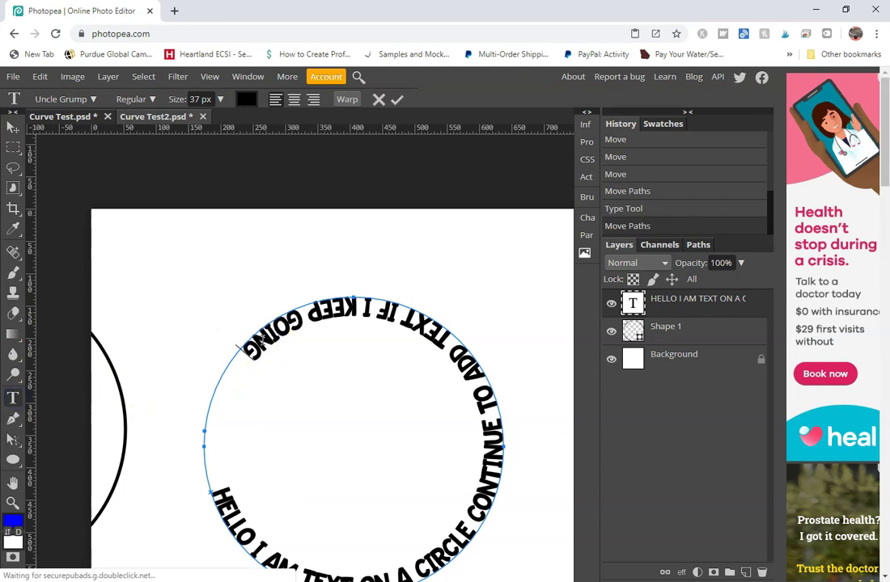
pyautogui.write(' CAN')
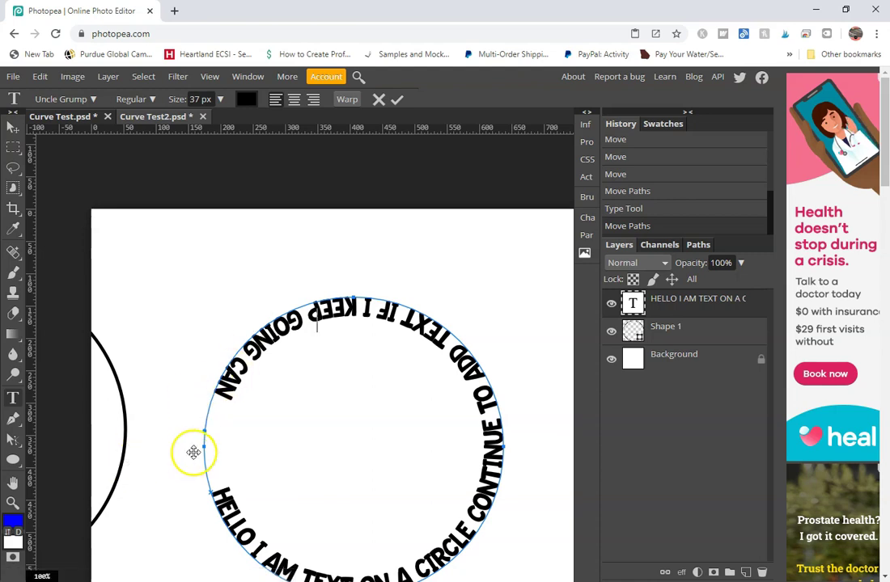
pyautogui.write('G')
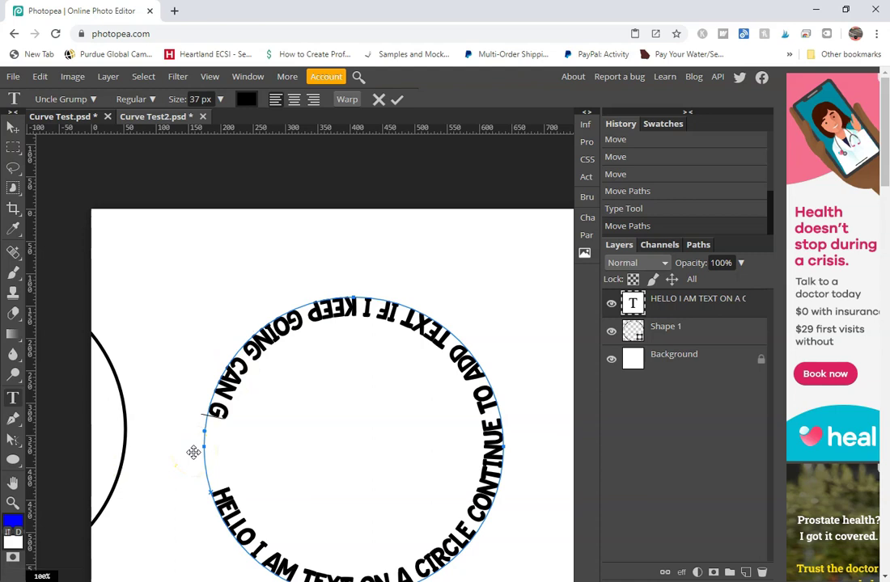
pyautogui.moveTo(202, 455)
pyautogui.mouseDown()
pyautogui.moveTo(224, 463)
pyautogui.moveTo(228, 507)
pyautogui.moveTo(220, 487)
pyautogui.moveTo(207, 483)
pyautogui.moveTo(206, 493)
pyautogui.moveTo(220, 461)
pyautogui.moveTo(199, 421)
pyautogui.moveTo(215, 428)
pyautogui.moveTo(206, 449)
pyautogui.moveTo(206, 433)
pyautogui.moveTo(227, 484)
pyautogui.moveTo(206, 497)
pyautogui.moveTo(206, 434)
pyautogui.moveTo(51, 399)
pyautogui.moveTo(15, 444)
pyautogui.mouseUp()
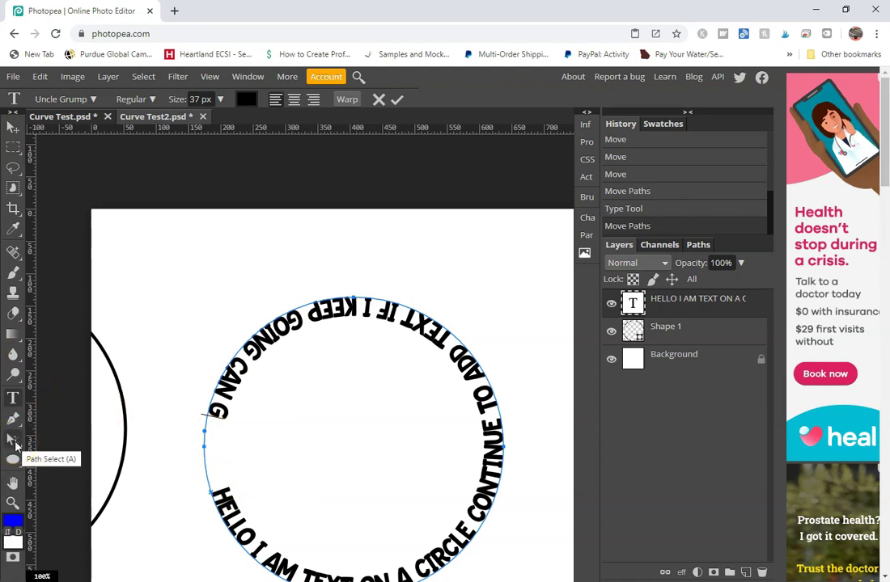
pyautogui.click(14, 442)
pyautogui.moveTo(165, 437)
pyautogui.mouseDown()
pyautogui.moveTo(212, 482)
pyautogui.moveTo(231, 521)
pyautogui.moveTo(298, 551)
pyautogui.moveTo(258, 537)
pyautogui.moveTo(211, 458)
pyautogui.moveTo(200, 463)
pyautogui.mouseUp()
# - Flip the circle text outside starting from the left side, then drag its end point further round
pyautogui.scroll(-2, 295, 420)
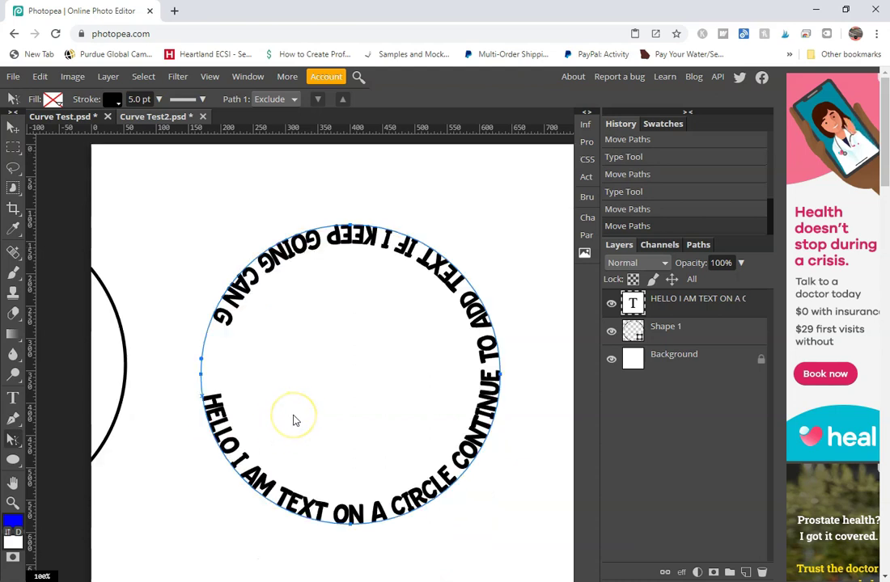
pyautogui.moveTo(215, 391); pyautogui.dragTo(197, 400)
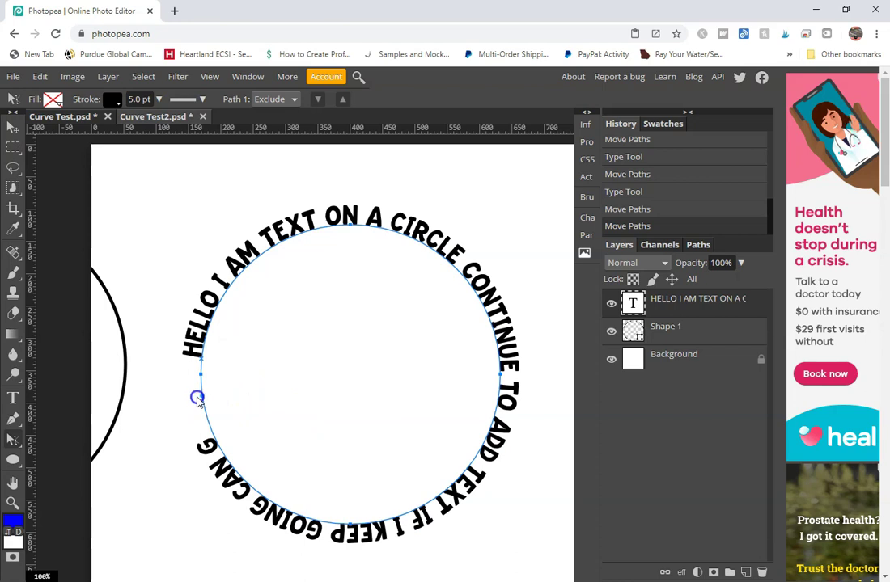
pyautogui.moveTo(198, 400); pyautogui.dragTo(202, 396)
pyautogui.click(199, 396)
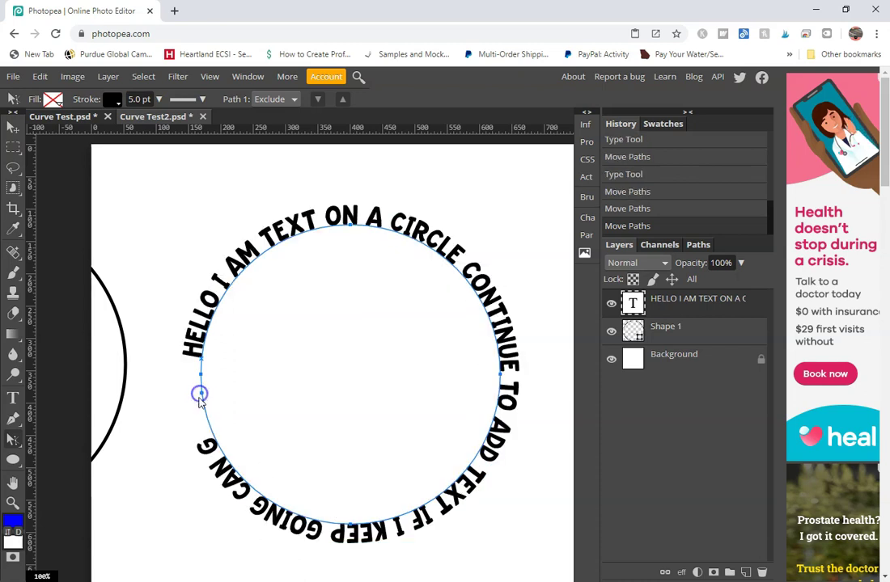
pyautogui.click(14, 444)
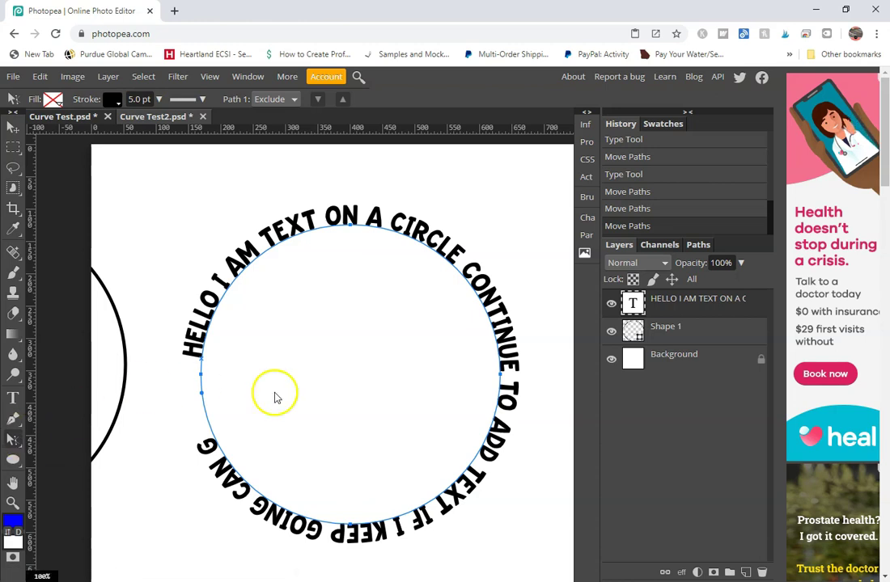
pyautogui.moveTo(198, 397); pyautogui.dragTo(225, 454)
# - Erase the ending back to CIRCLE and type 'THIS IS SO AMAZING I CAN'T BELIEVE IT'
pyautogui.click(13, 400)
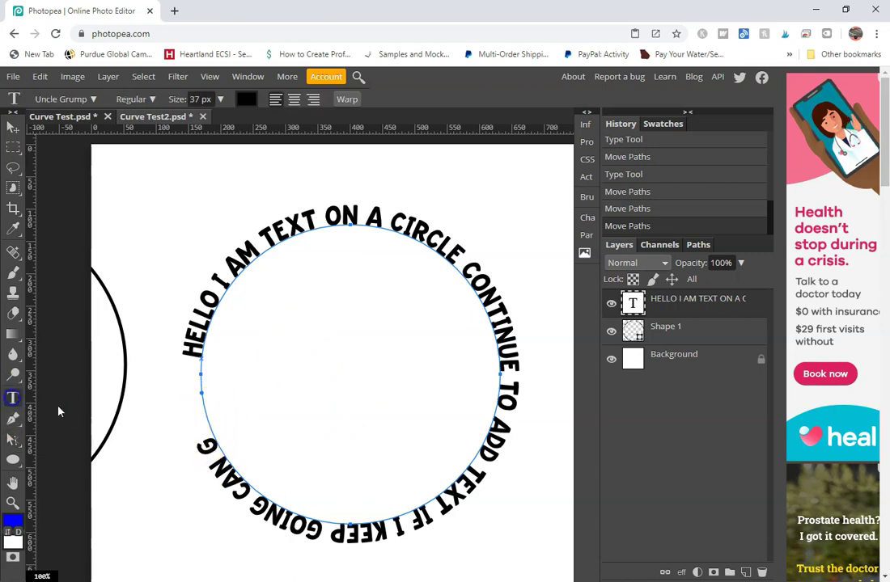
pyautogui.click(205, 444)
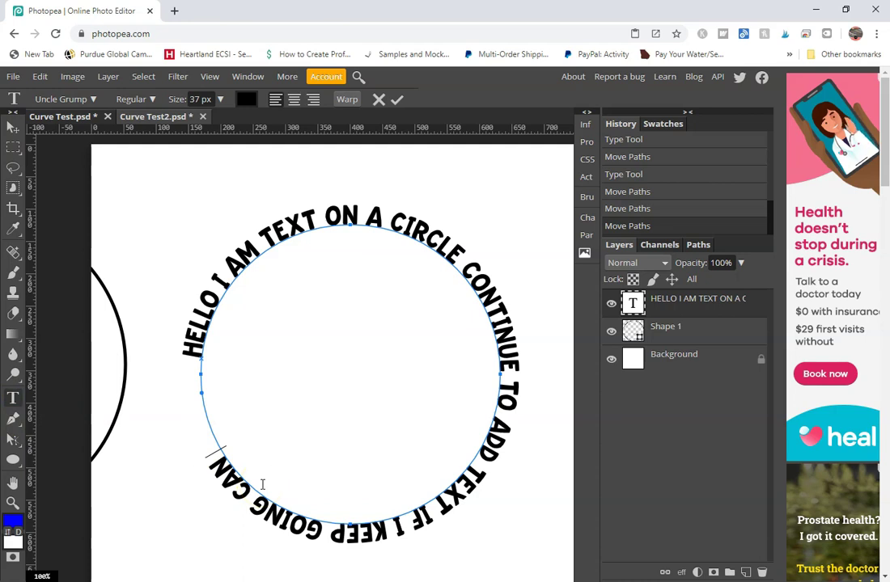
pyautogui.press('BackSpace')
pyautogui.press('BackSpace')
pyautogui.press('BackSpace')
pyautogui.press('BackSpace')
pyautogui.press('BackSpace')
pyautogui.press('BackSpace')
pyautogui.press('BackSpace')
pyautogui.press('BackSpace')
pyautogui.press('BackSpace')
pyautogui.press('BackSpace')
pyautogui.press('BackSpace')
pyautogui.press('BackSpace')
pyautogui.press('BackSpace')
pyautogui.press('BackSpace')
pyautogui.press('BackSpace')
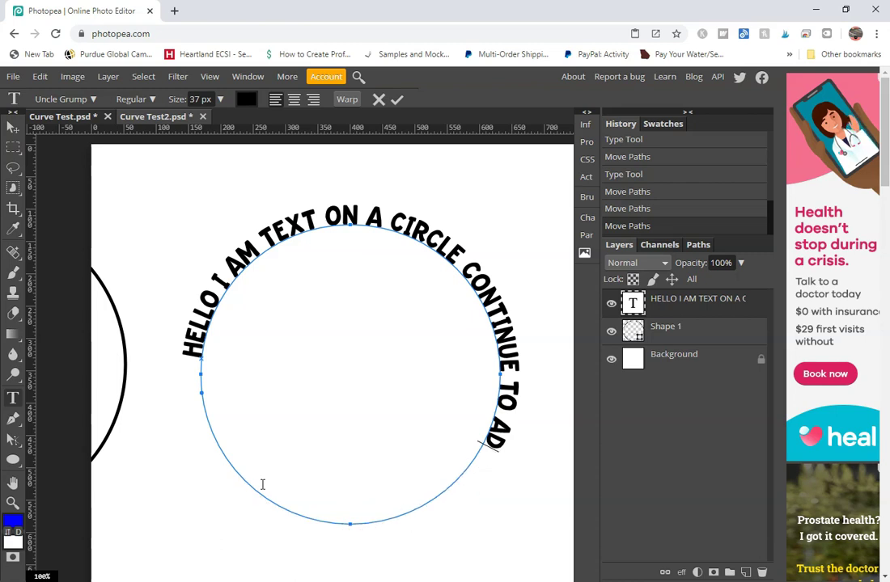
pyautogui.press('BackSpace')
pyautogui.press('BackSpace')
pyautogui.press('BackSpace')
pyautogui.press('BackSpace')
pyautogui.press('BackSpace')
pyautogui.press('BackSpace')
pyautogui.press('BackSpace')
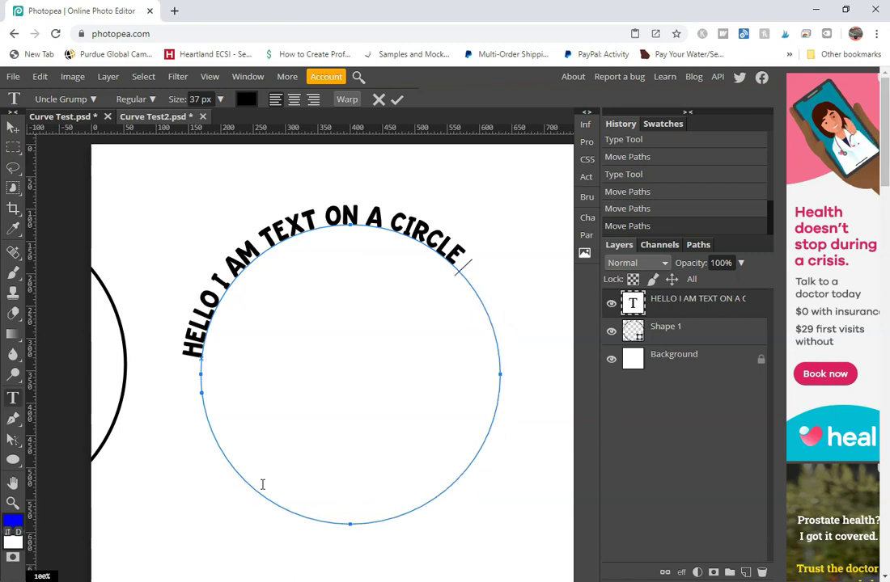
pyautogui.write('THIS IS SO AM')
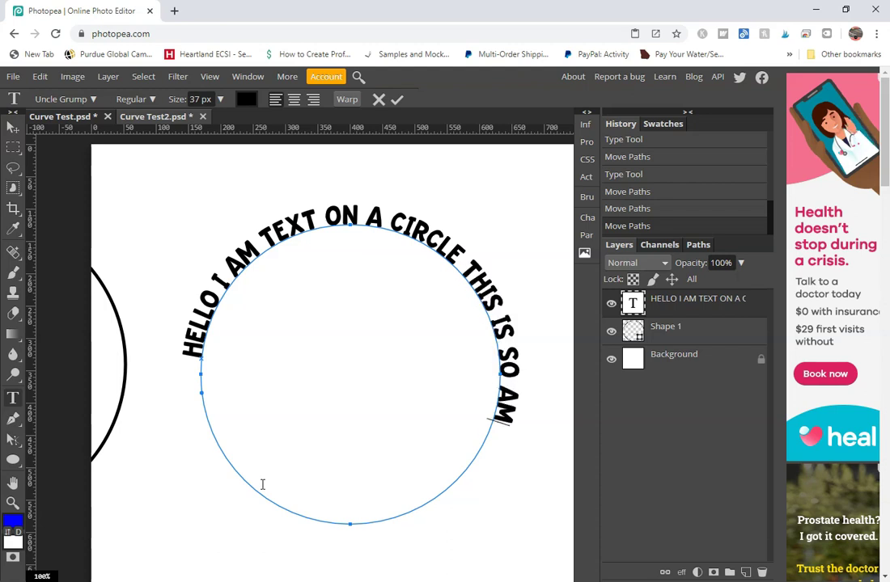
pyautogui.write("AZING I CAN'T BELIEC")
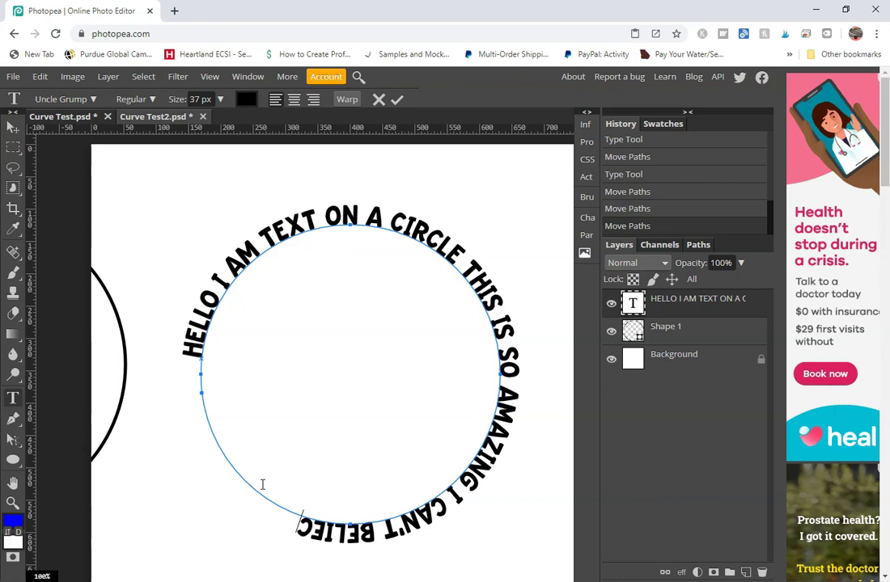
pyautogui.write('E IT')
pyautogui.press('BackSpace')
pyautogui.press('BackSpace')
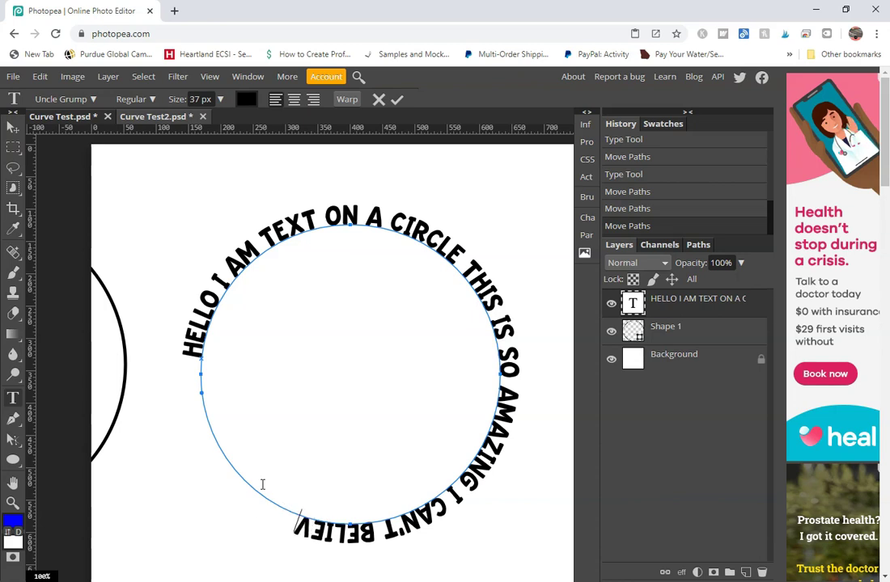
pyautogui.write('VE IT!!')
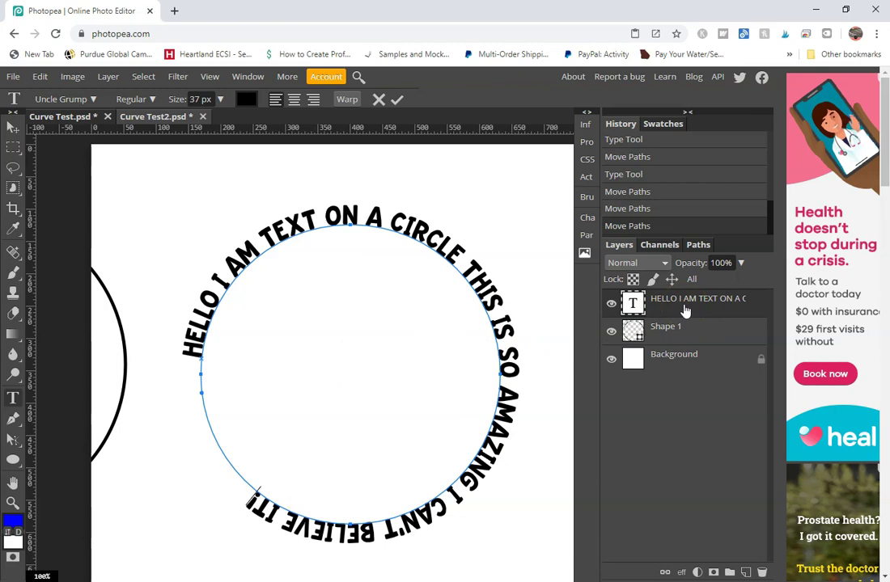
# - Convert the circle text layer to a shape and start scaling it up to about 94%
pyautogui.rightClick(685, 309)
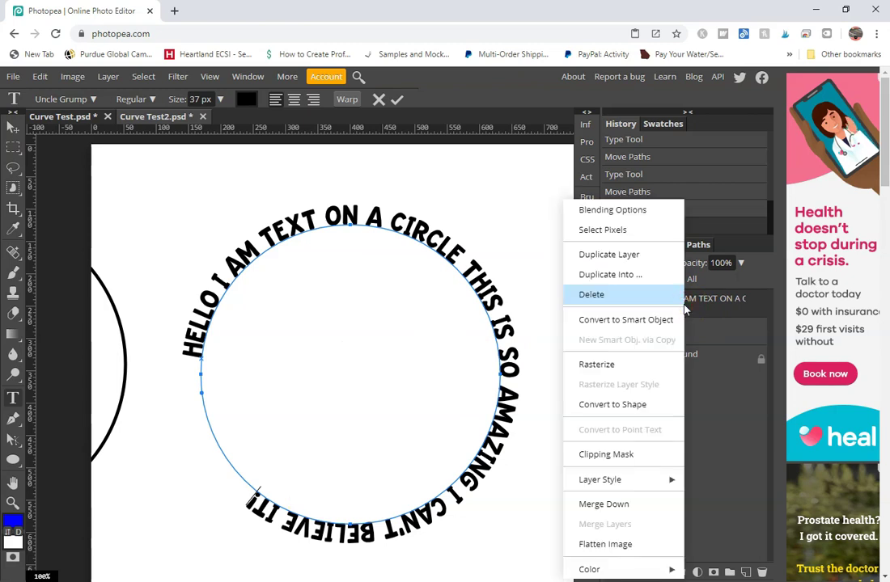
pyautogui.click(623, 406)
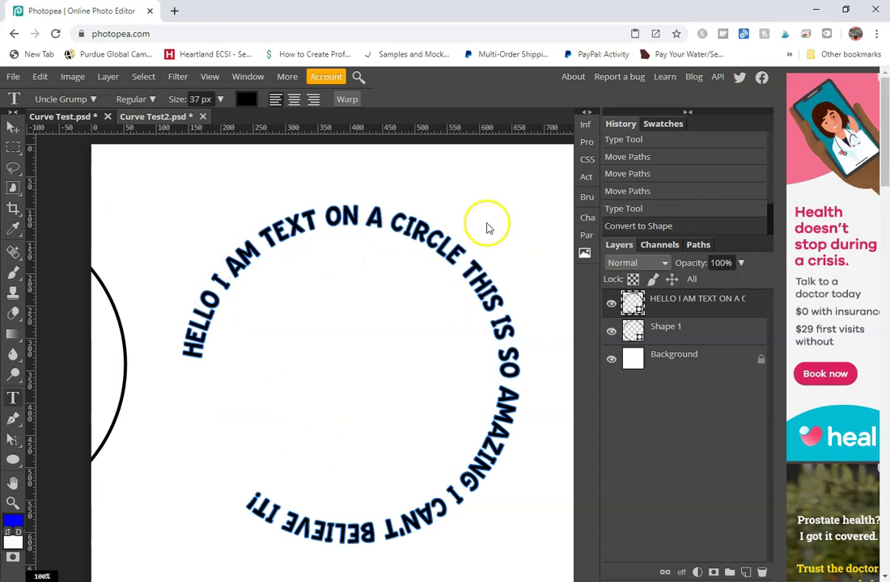
pyautogui.click(14, 123)
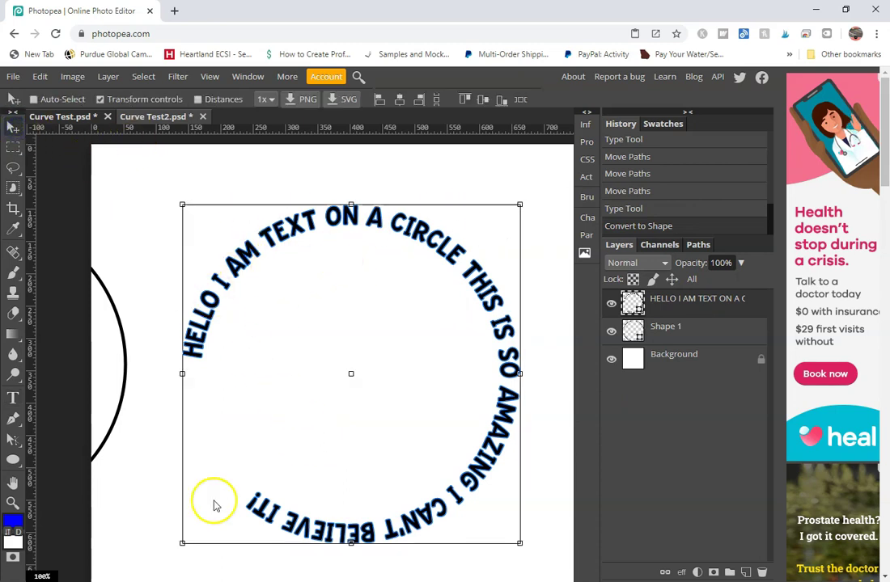
pyautogui.moveTo(182, 543); pyautogui.dragTo(201, 533)
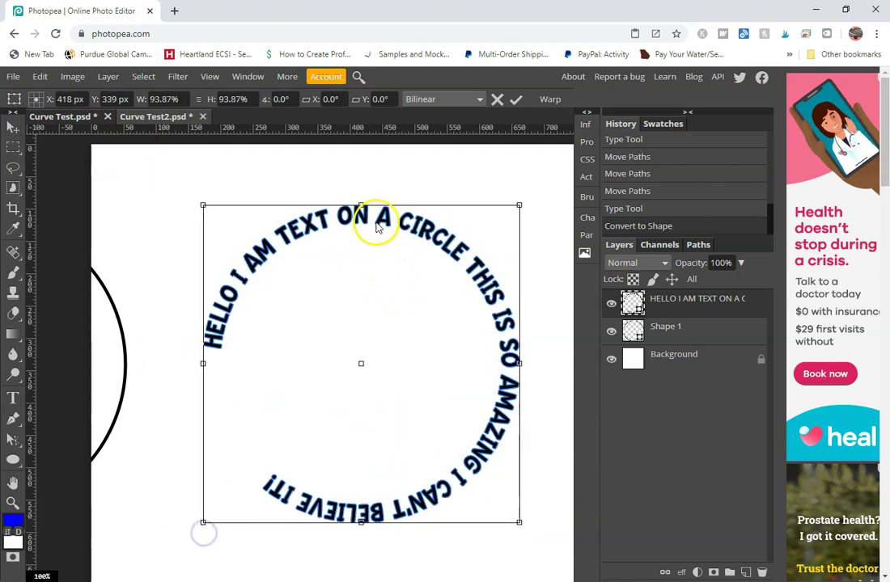
# - Delete the ring-text shape layer and the Shape 1 circle layer
pyautogui.rightClick(721, 300)
pyautogui.click(718, 294)
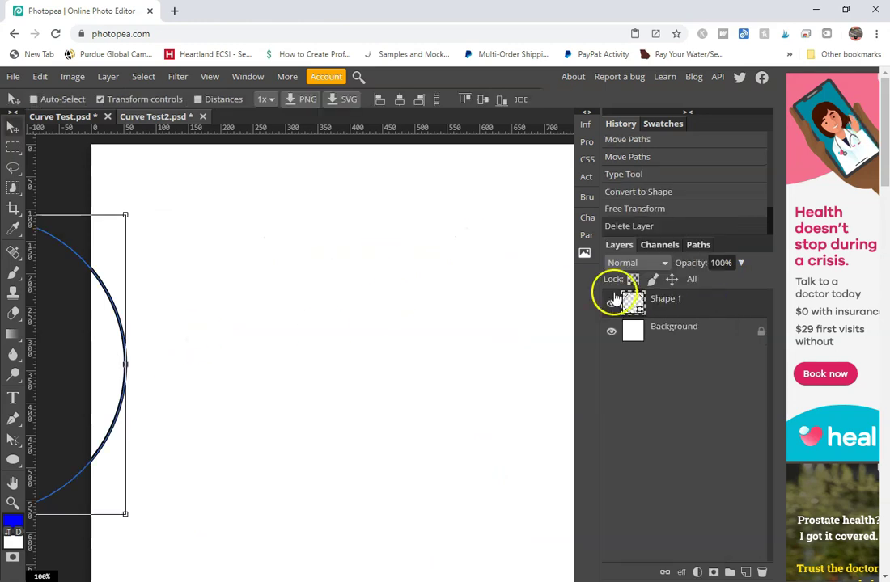
pyautogui.rightClick(730, 308)
pyautogui.click(679, 294)
# - Draw a large custom-shape heart outline and move it down toward the canvas centre
pyautogui.click(13, 460)
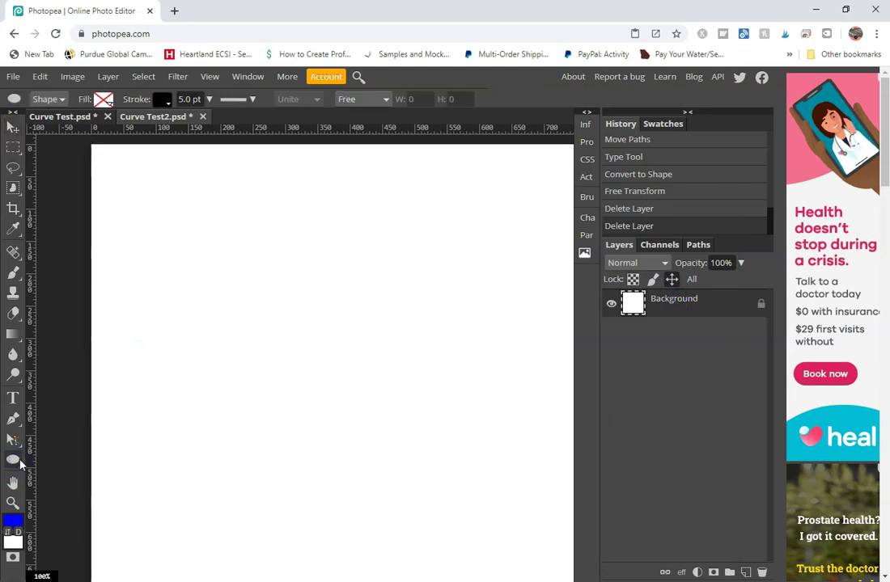
pyautogui.rightClick(18, 461)
pyautogui.click(79, 540)
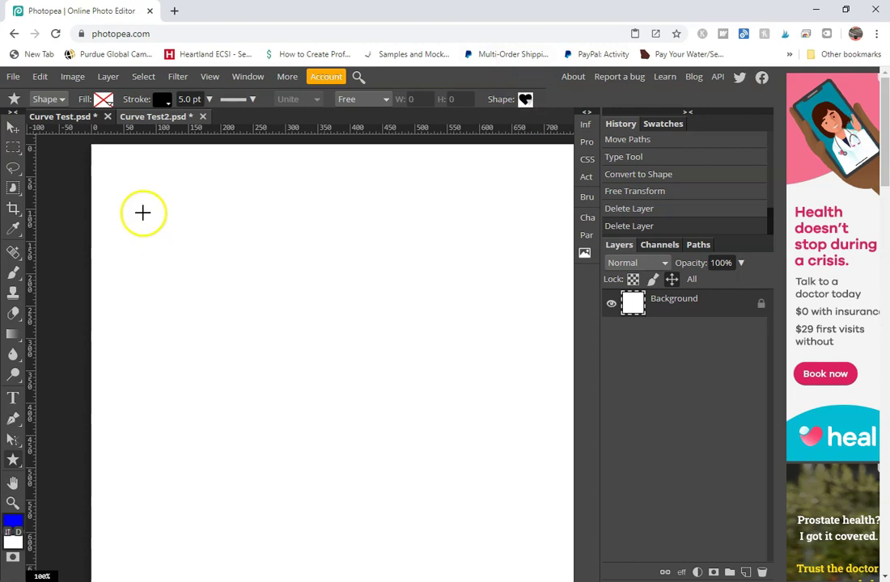
pyautogui.moveTo(220, 216); pyautogui.dragTo(490, 490)
pyautogui.click(12, 128)
pyautogui.moveTo(370, 250); pyautogui.dragTo(355, 319)
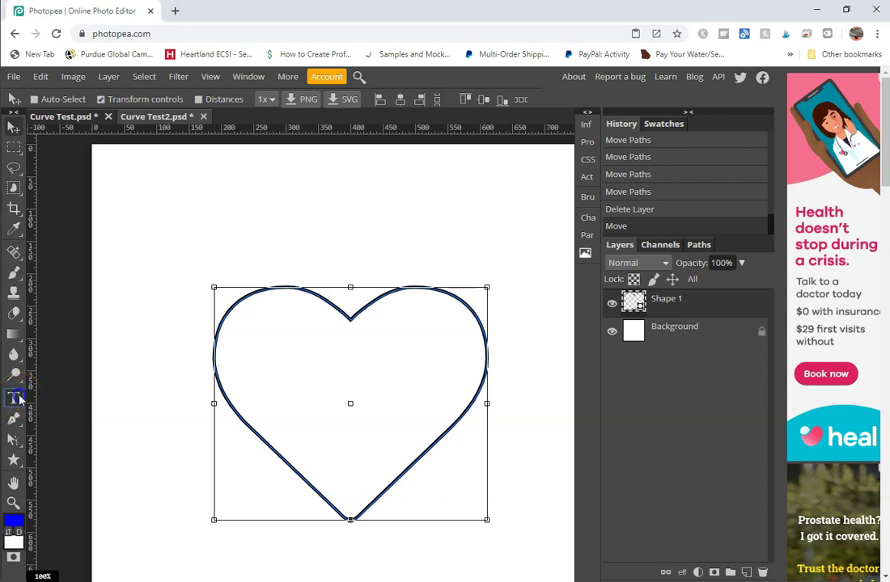
# - Type 'HELLO I AM TYPING WORDS ON A HEART HAHAHA' along the heart outline path
pyautogui.click(16, 399)
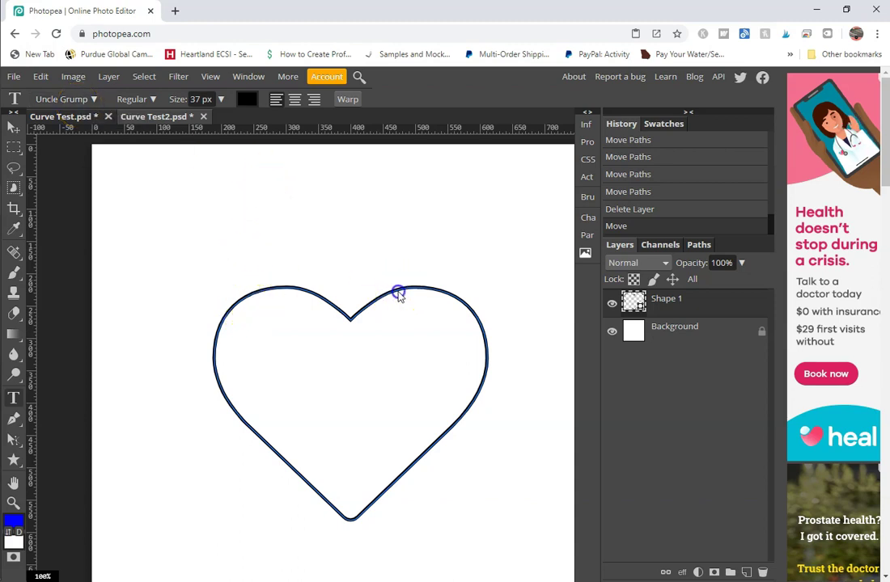
pyautogui.click(397, 293)
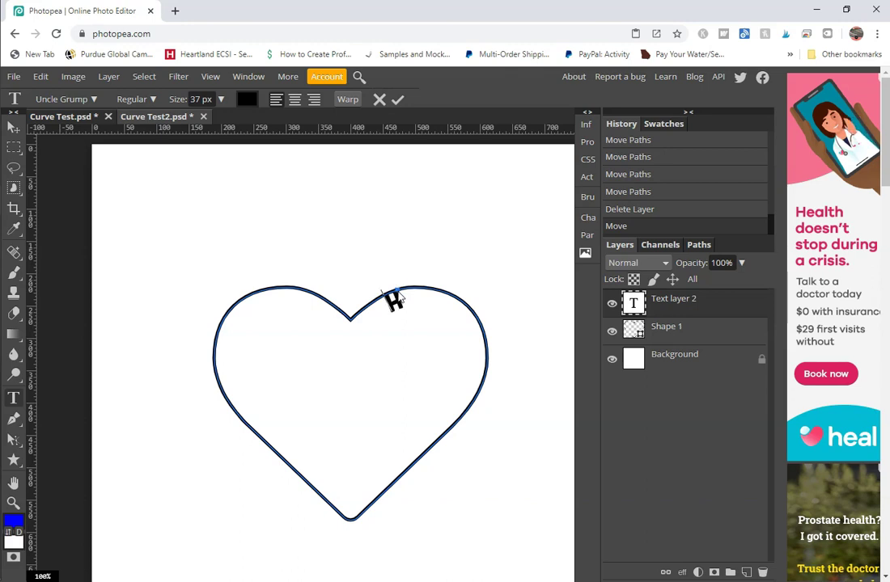
pyautogui.write('HELLO I AM')
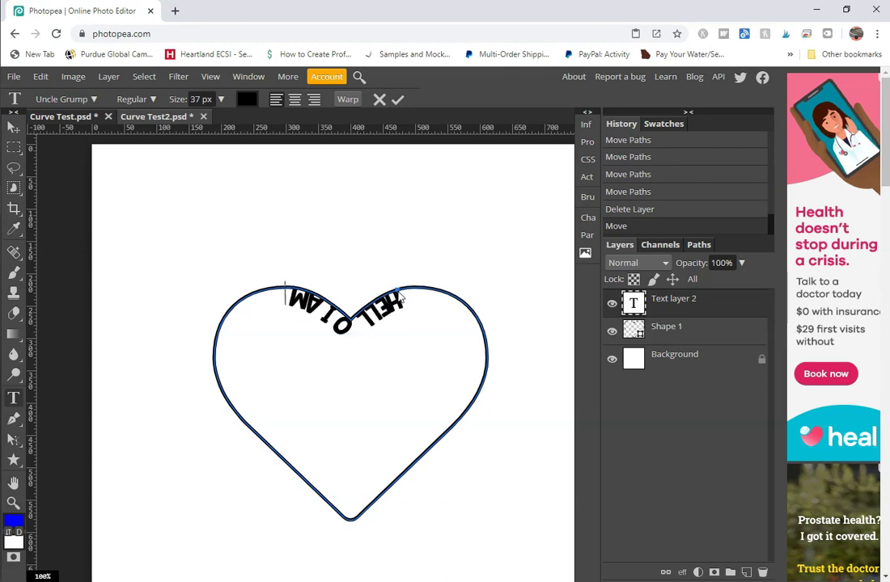
pyautogui.write(' TYPING WOR')
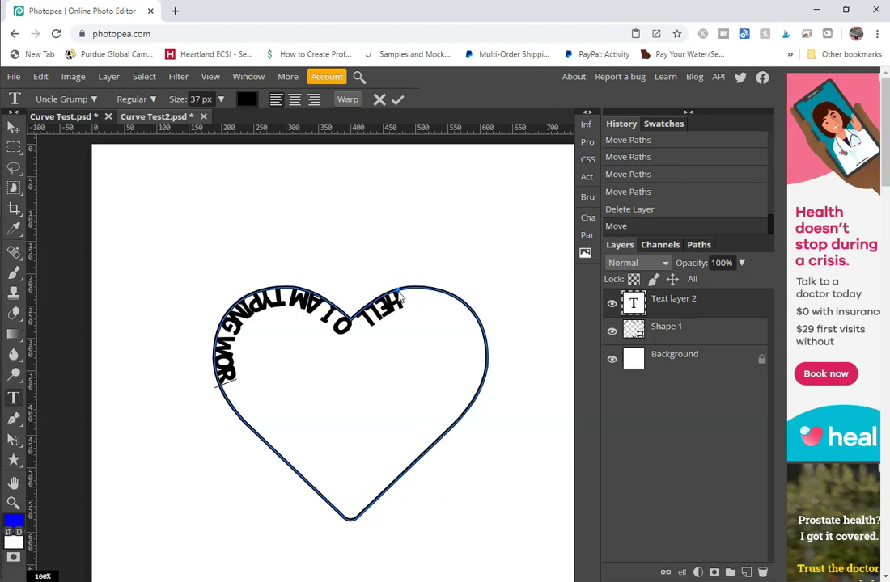
pyautogui.write('DS ON A HEART')
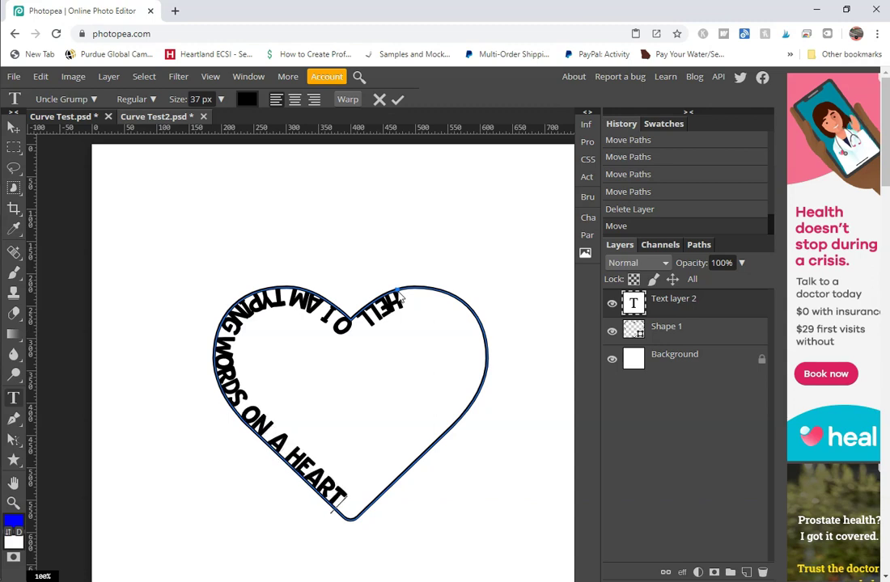
pyautogui.write('GAGAGA')
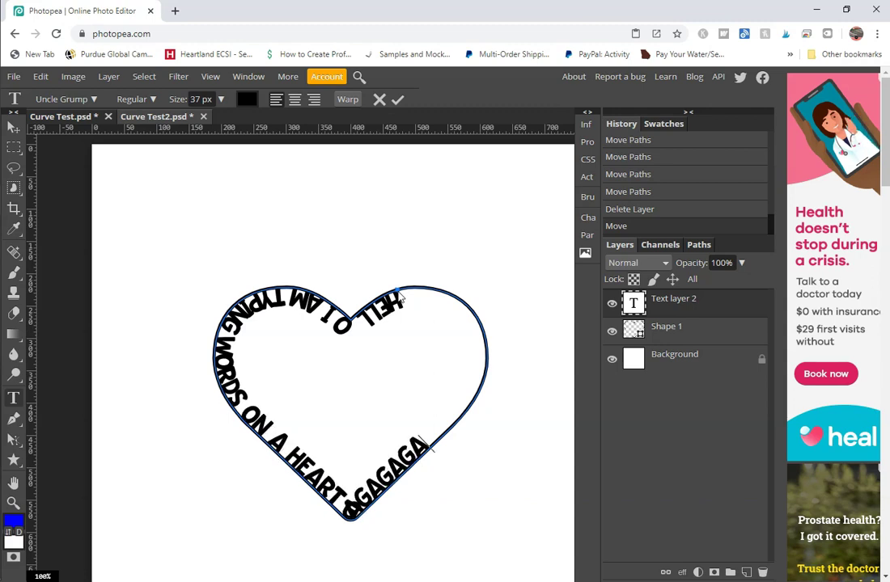
pyautogui.press('BackSpace')
pyautogui.press('BackSpace')
pyautogui.press('BackSpace')
pyautogui.press('BackSpace')
pyautogui.press('BackSpace')
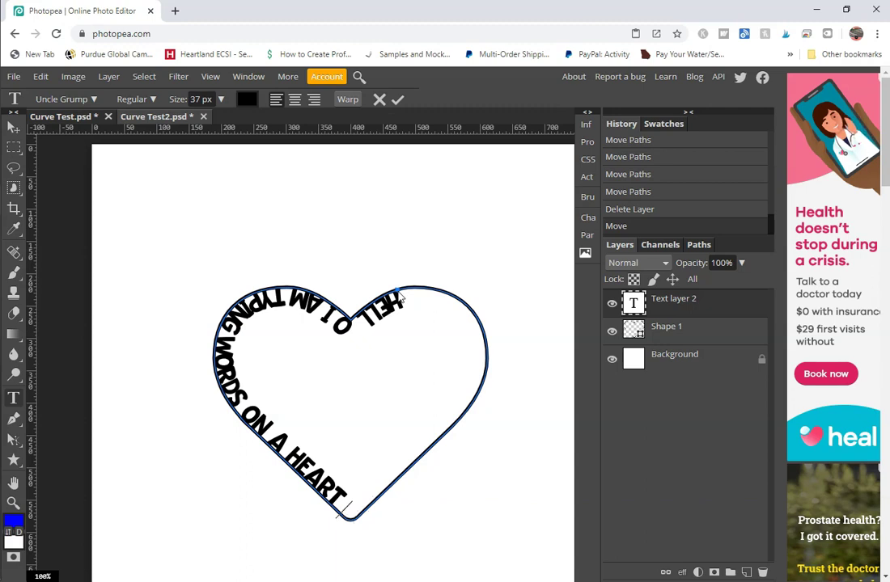
pyautogui.write('HAHAHAHA')
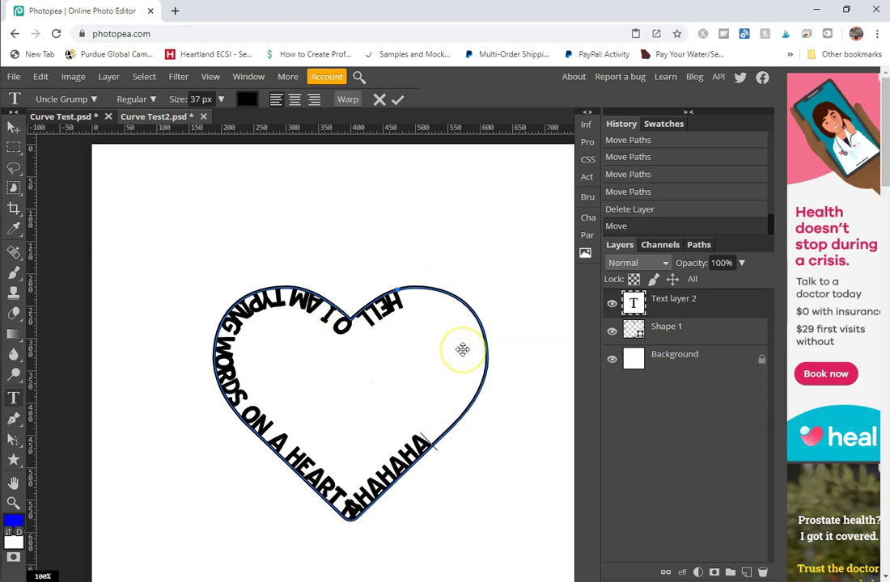
pyautogui.moveTo(477, 356); pyautogui.dragTo(338, 322)
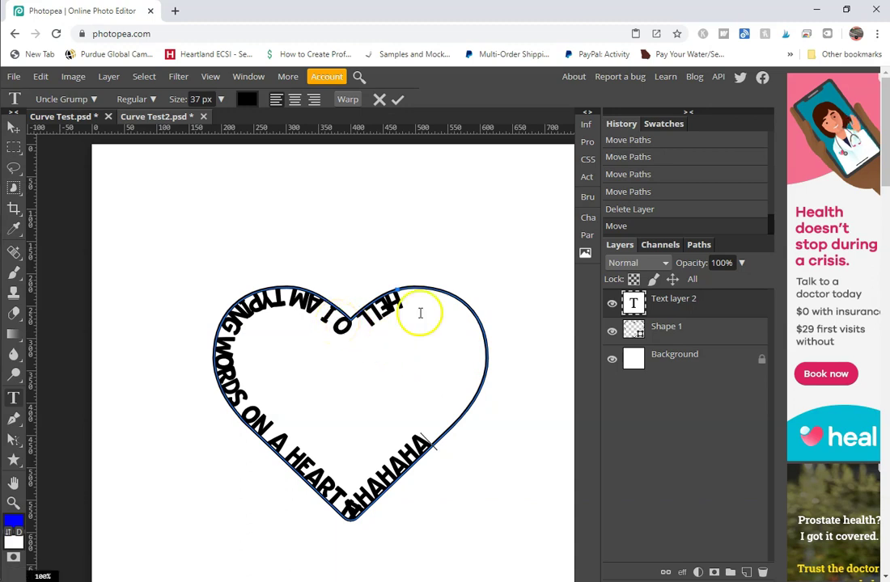
# - Commit the heart-path text, delete the Shape 1 heart outline, and reselect the text layer
pyautogui.rightClick(659, 303)
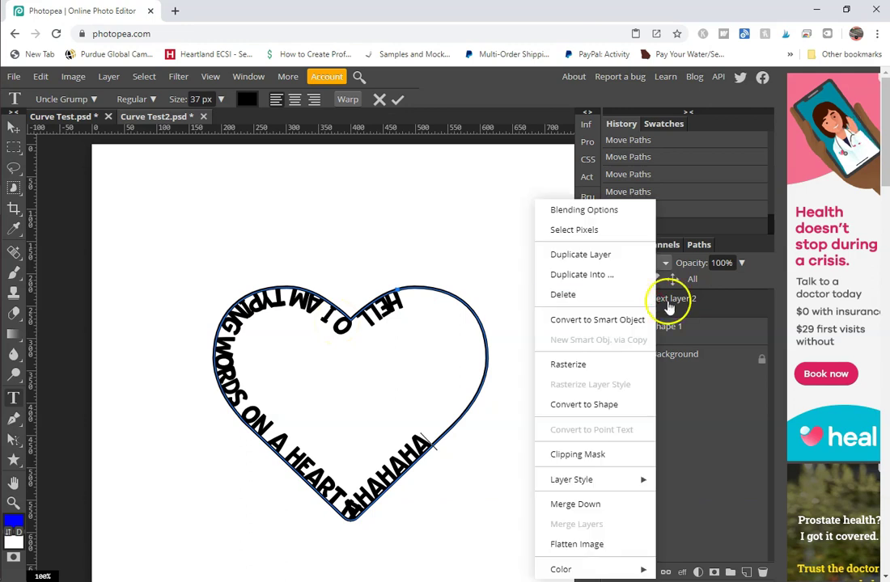
pyautogui.click(668, 304)
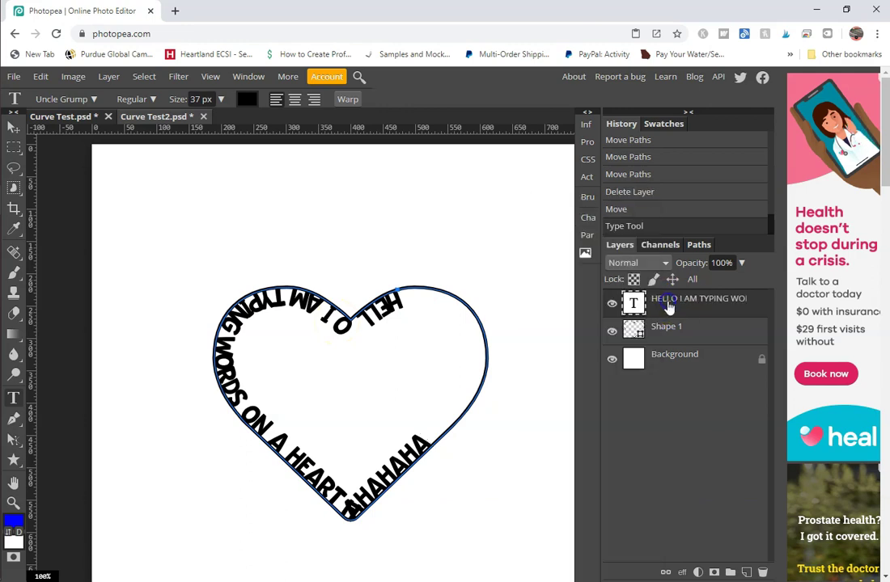
pyautogui.click(14, 441)
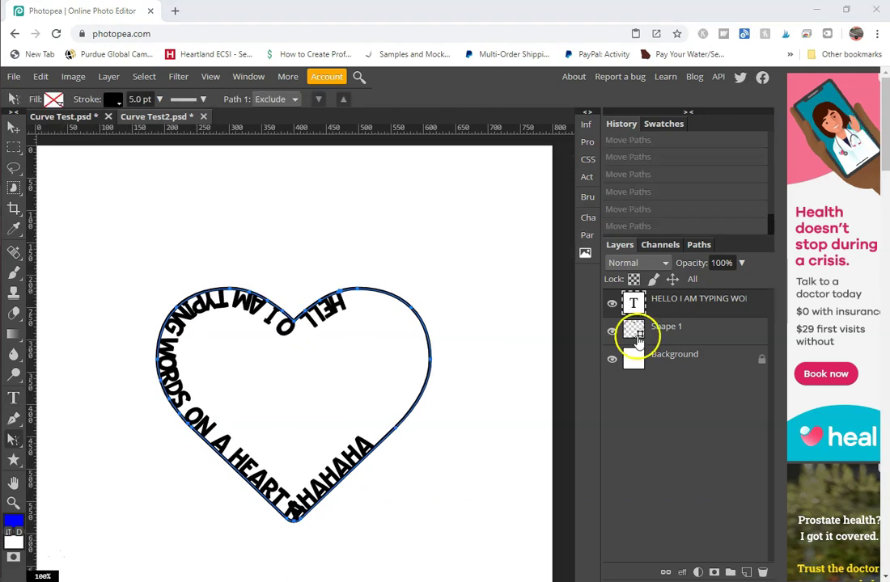
pyautogui.rightClick(683, 331)
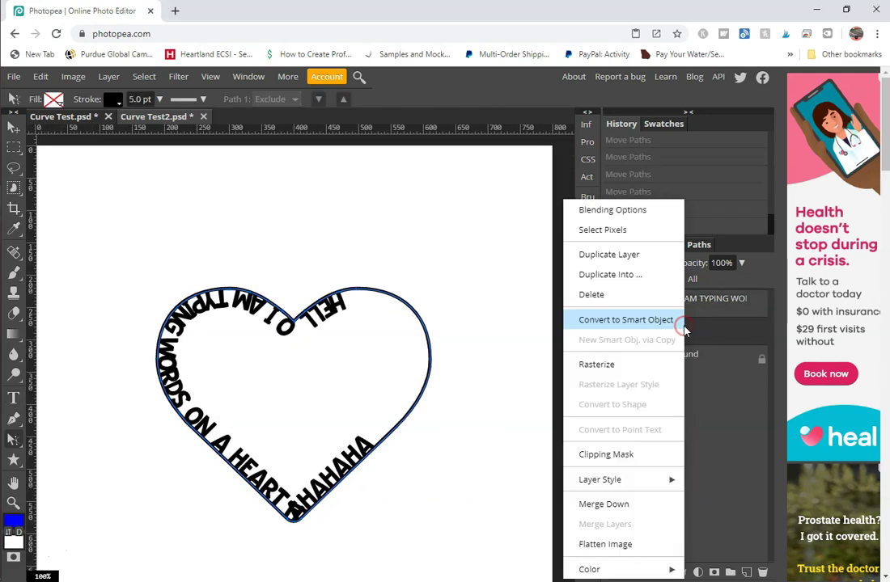
pyautogui.click(619, 305)
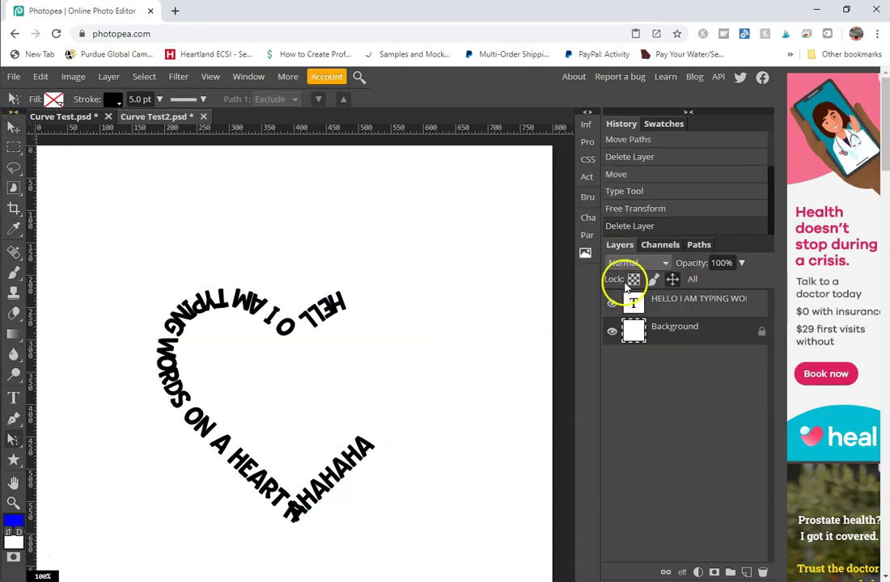
pyautogui.click(658, 309)
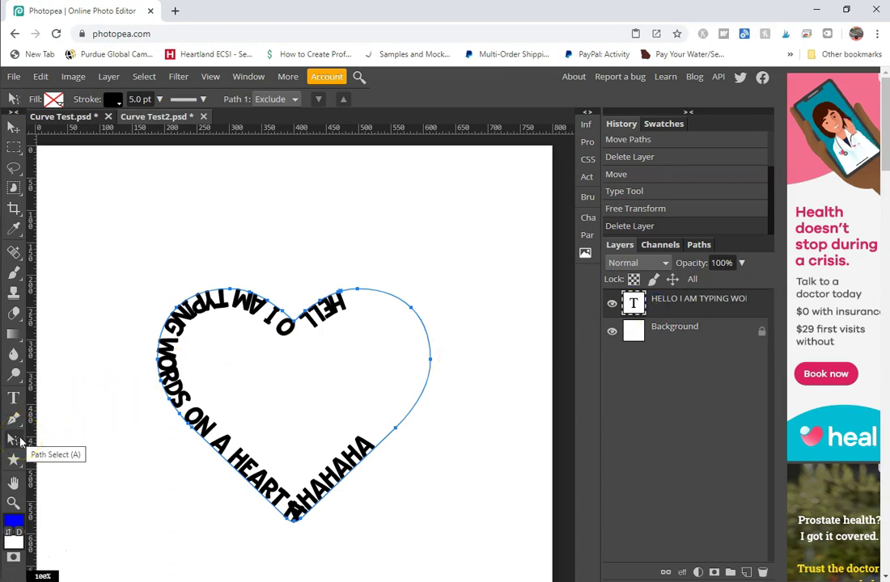
# - Drag the text start across the heart path so the words wrap outside from the bottom tip
pyautogui.click(21, 441)
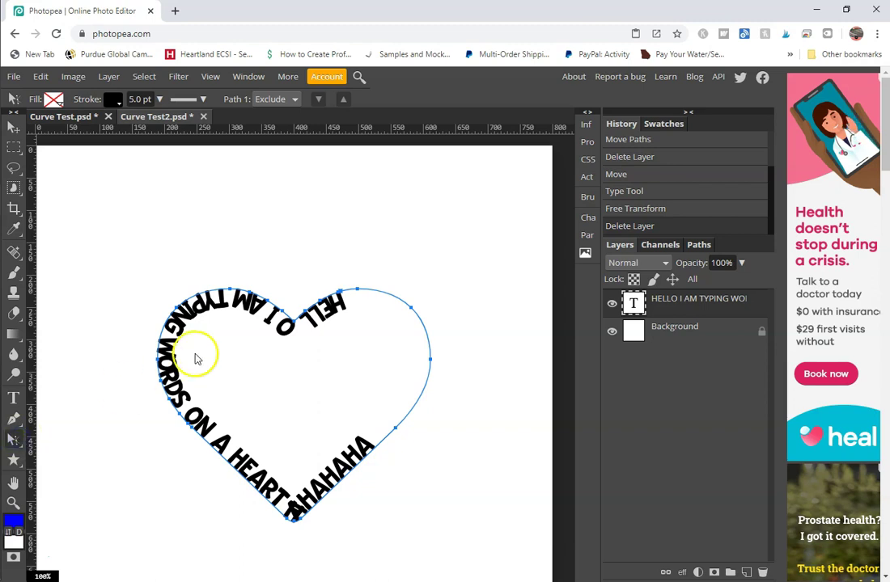
pyautogui.moveTo(358, 299); pyautogui.dragTo(326, 539)
pyautogui.click(245, 483)
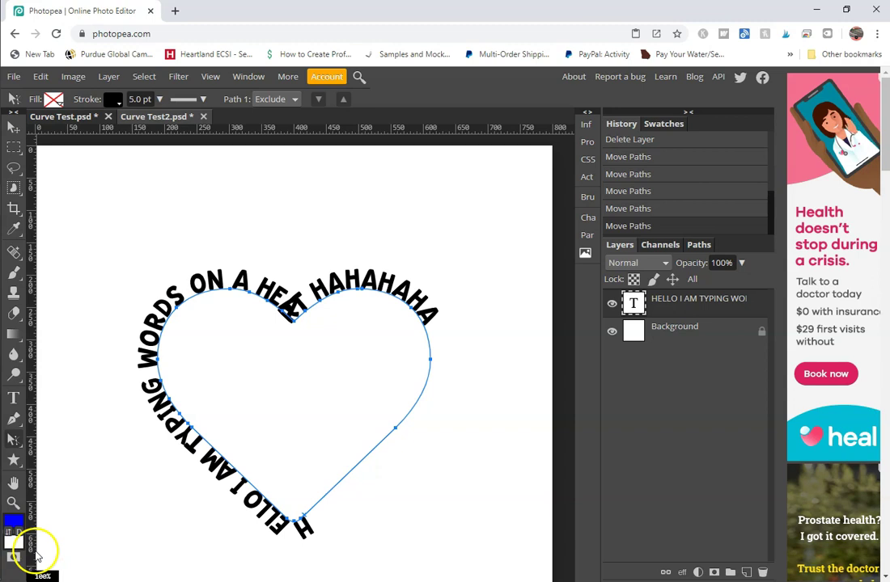
# - Convert the heart text to a shape and test-nudge the T letter outline
pyautogui.rightClick(700, 299)
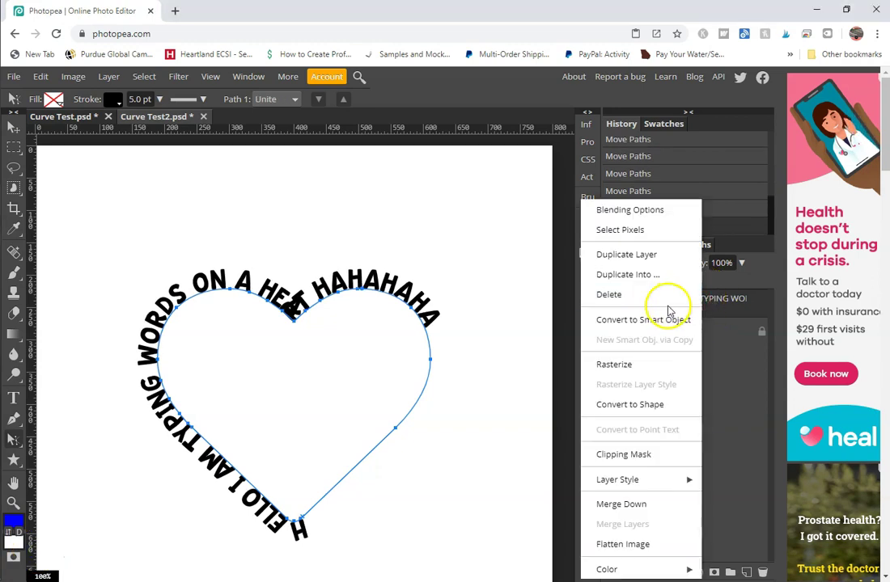
pyautogui.click(639, 407)
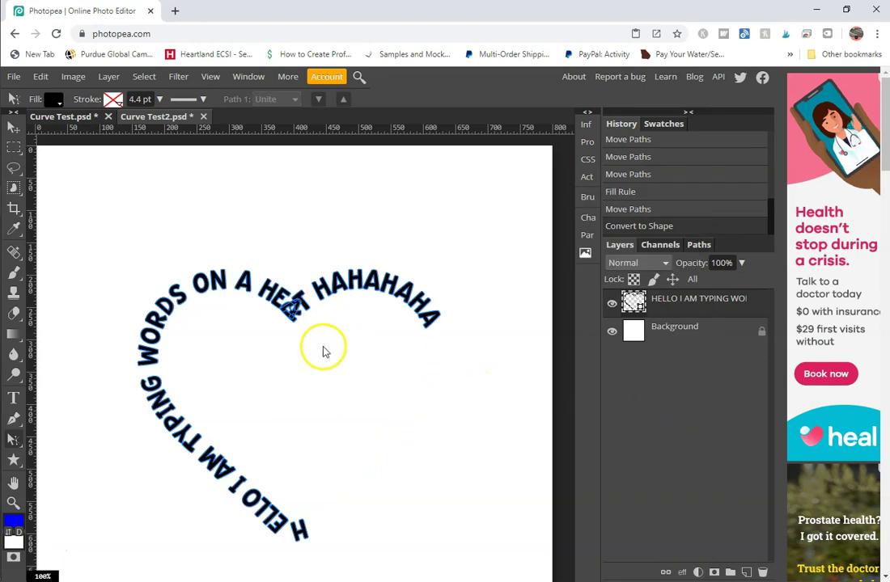
pyautogui.click(300, 305)
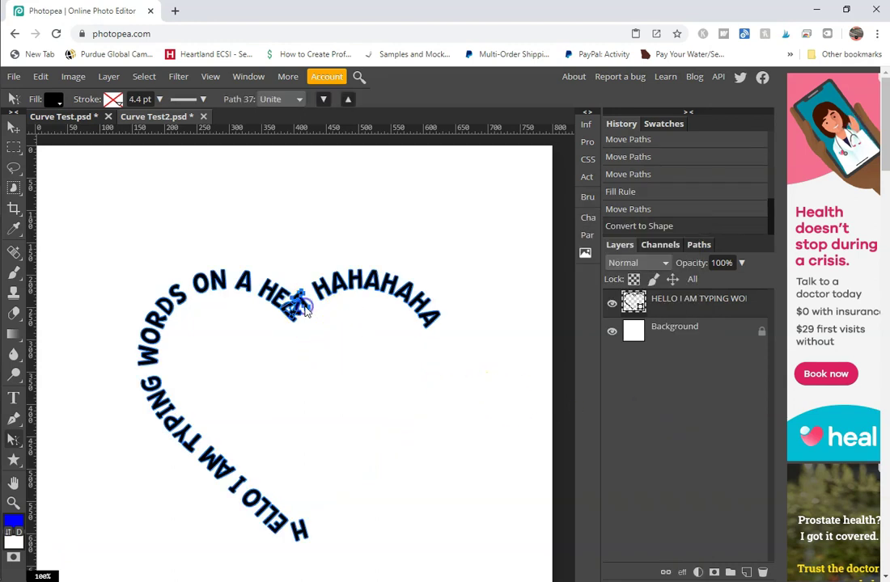
pyautogui.moveTo(305, 310)
pyautogui.mouseDown()
pyautogui.moveTo(314, 310)
pyautogui.moveTo(304, 318)
pyautogui.mouseUp()
# - Undo the letter moves and marquee-select all the letter outlines
pyautogui.click(293, 309)
pyautogui.hotkey('ctrl', 'z')
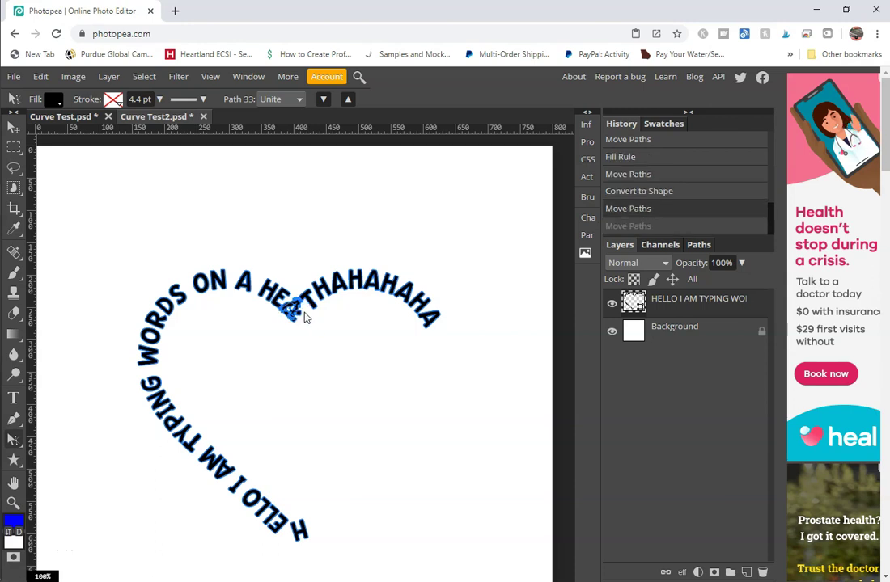
pyautogui.click(321, 326)
pyautogui.hotkey('ctrl', 'z')
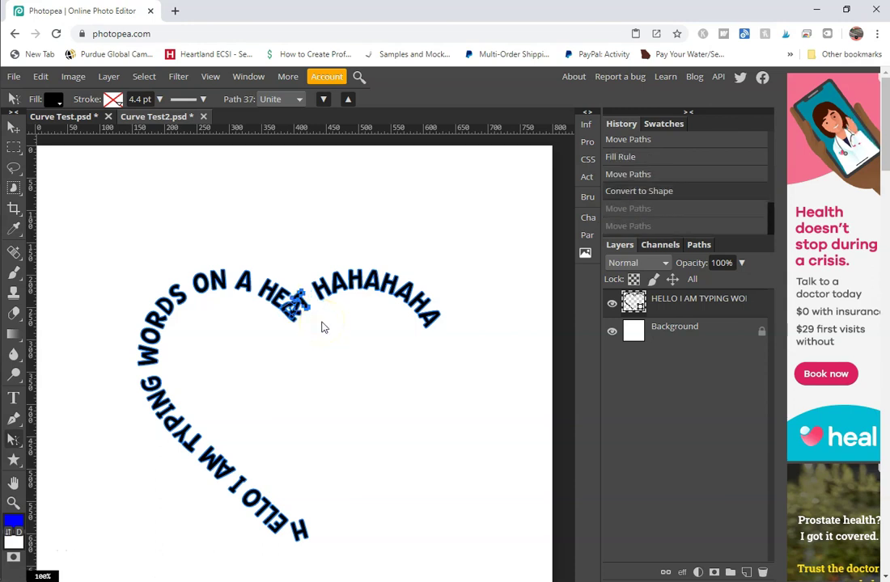
pyautogui.click(320, 329)
pyautogui.moveTo(89, 237); pyautogui.dragTo(527, 558)
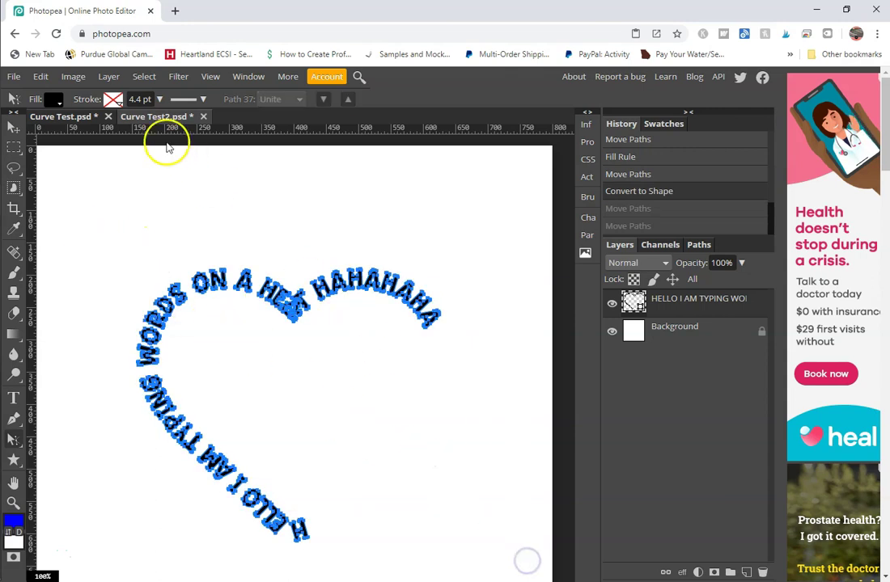
# - Set the heart text shape's fill to red and pick a stroke colour
pyautogui.click(54, 99)
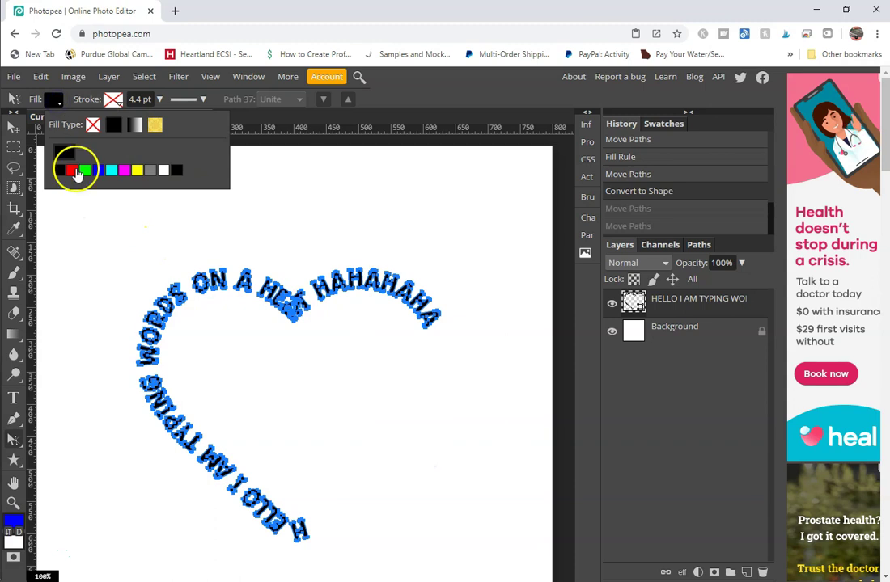
pyautogui.click(74, 171)
pyautogui.click(113, 100)
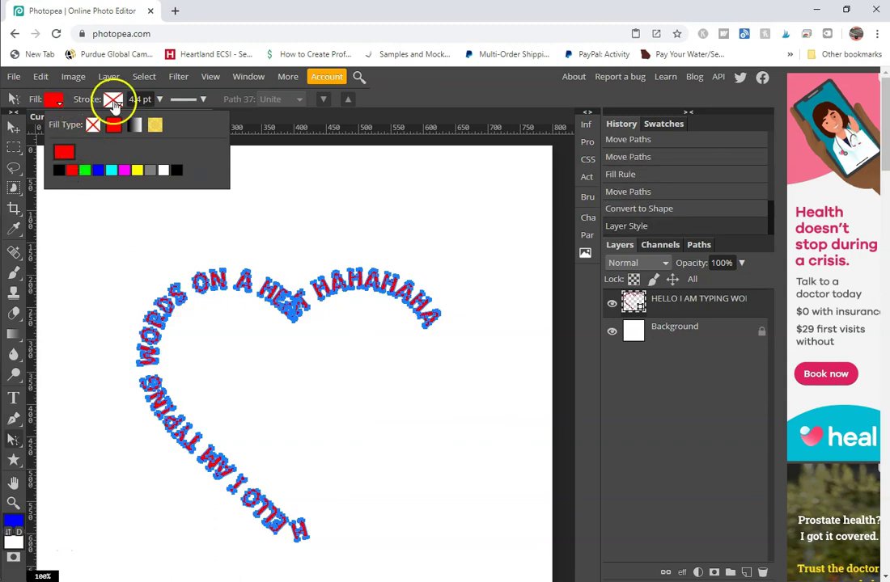
pyautogui.click(162, 170)
# - Free-transform the text at 0° rotation, nudge it slightly right, then select the Background layer
pyautogui.press('v')
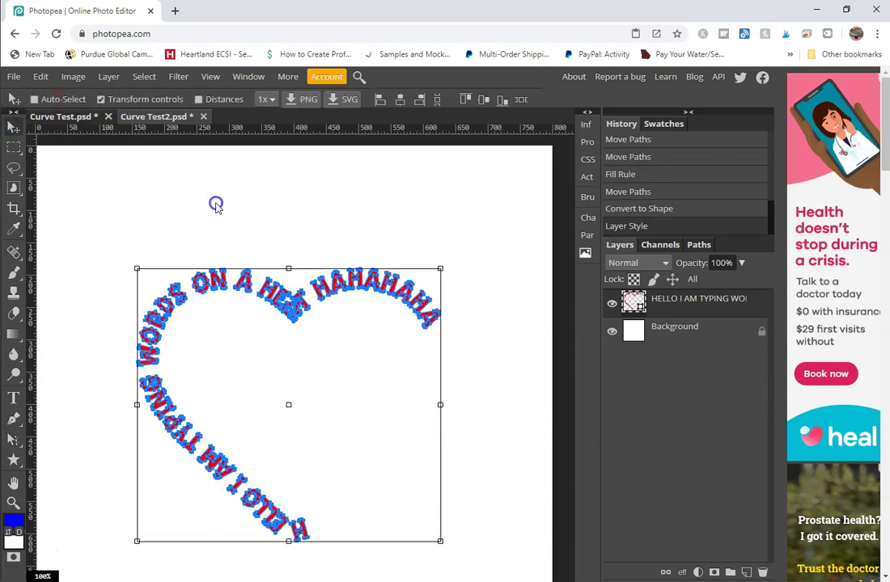
pyautogui.moveTo(237, 223)
pyautogui.mouseDown()
pyautogui.moveTo(228, 212)
pyautogui.moveTo(246, 214)
pyautogui.moveTo(235, 206)
pyautogui.mouseUp()
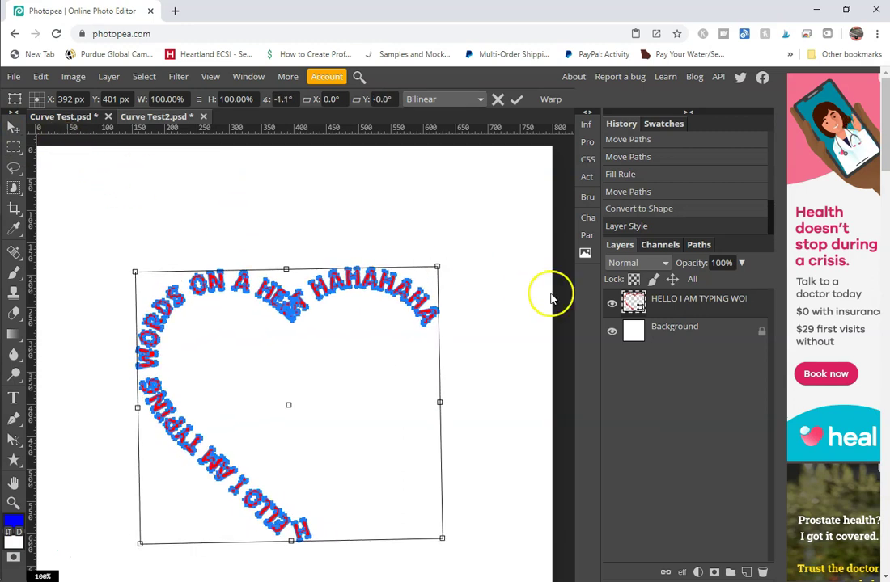
pyautogui.moveTo(471, 254); pyautogui.dragTo(479, 257)
pyautogui.click(14, 127)
pyautogui.moveTo(210, 200); pyautogui.dragTo(215, 205)
pyautogui.click(673, 332)
pyautogui.click(384, 409)
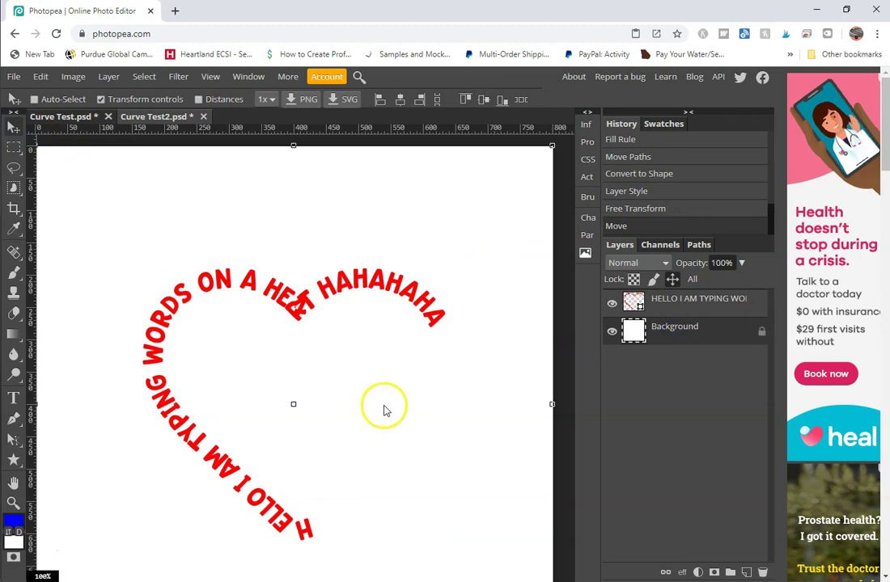
# - Switch to Curve Test.psd showing its four finished circle and heart curved-text samples
pyautogui.click(68, 116)
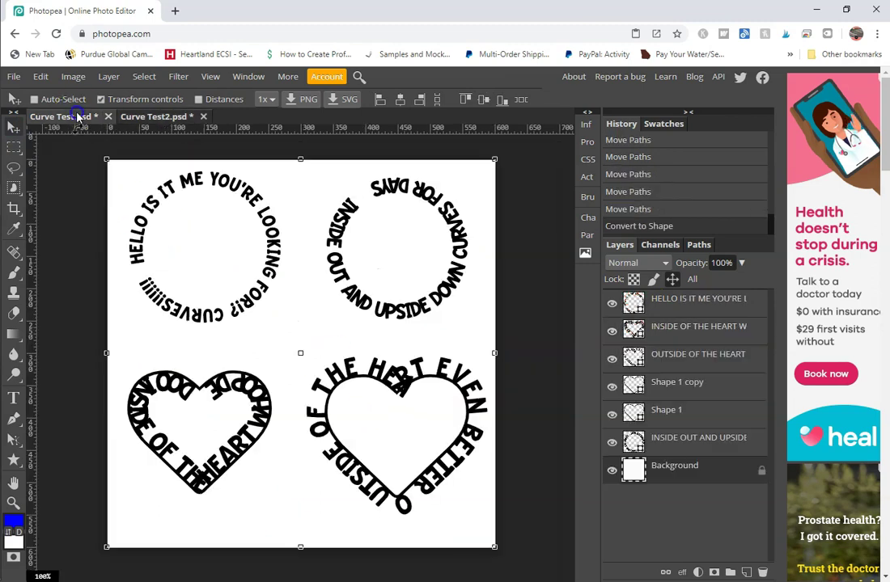